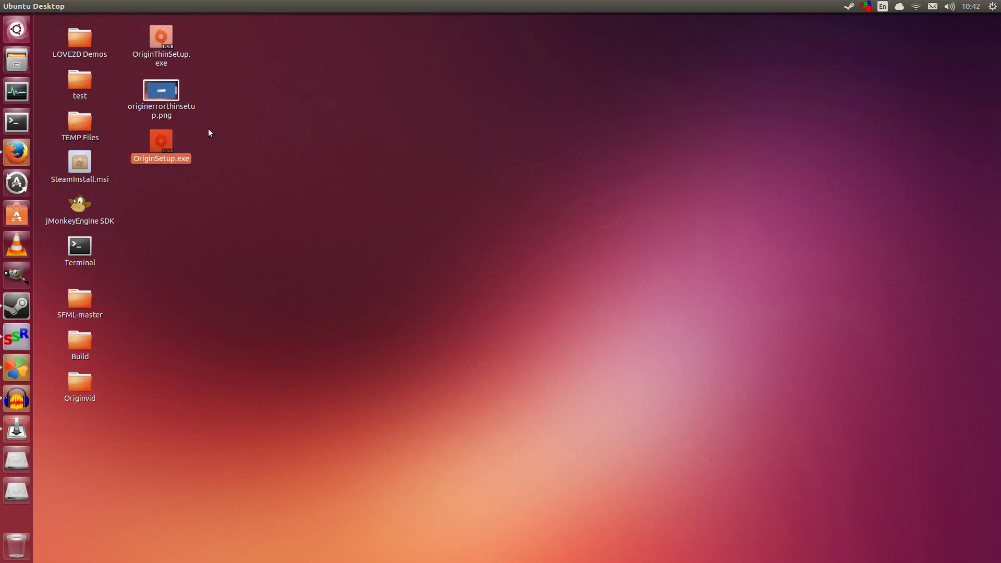
Step: Deselect the OriginSetup.exe file on the Ubuntu Desktop
{"action": "left_click", "coordinate": [210, 147]}
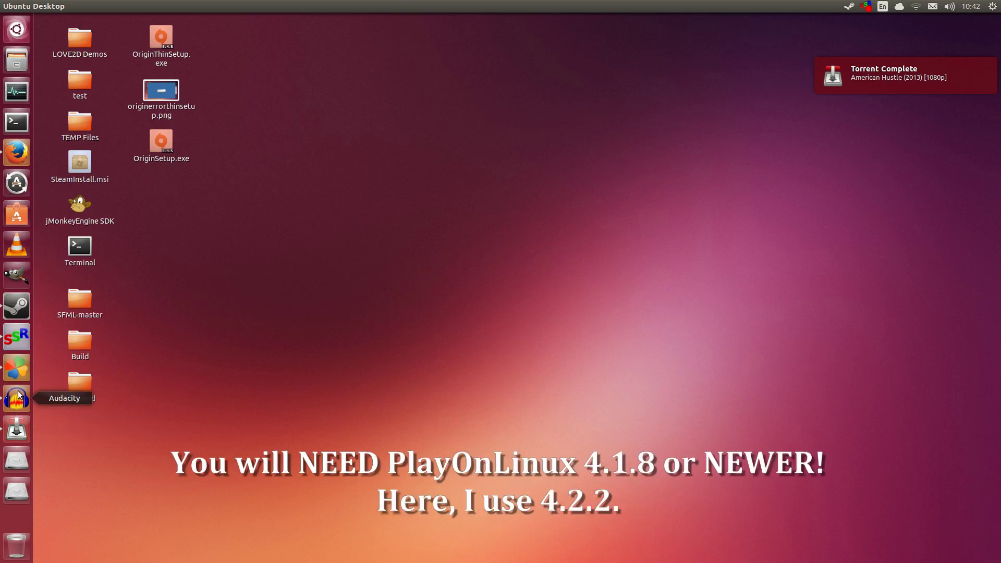
{"action": "left_click", "coordinate": [17, 364]}
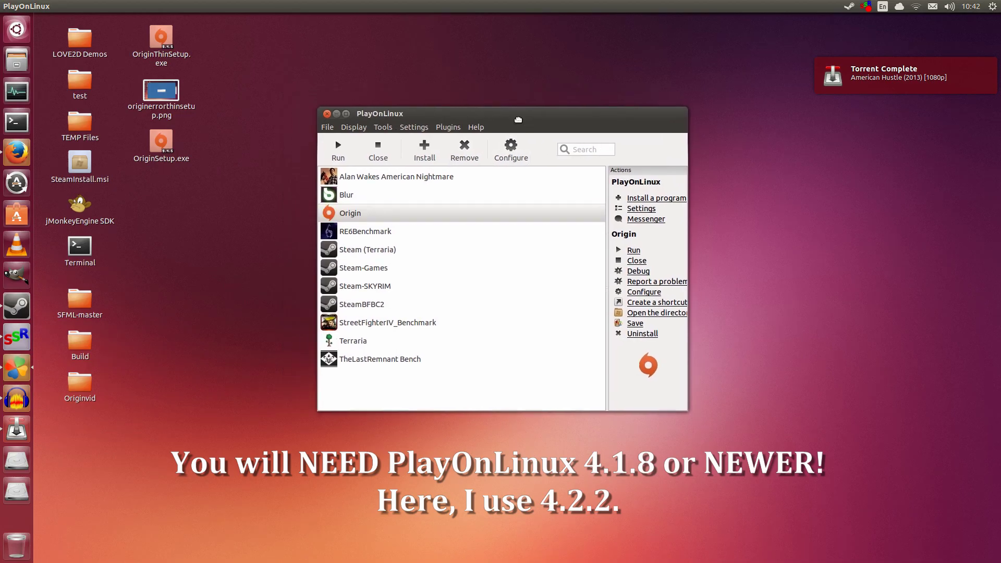
{"action": "left_click", "coordinate": [469, 128]}
{"action": "left_click", "coordinate": [479, 142]}
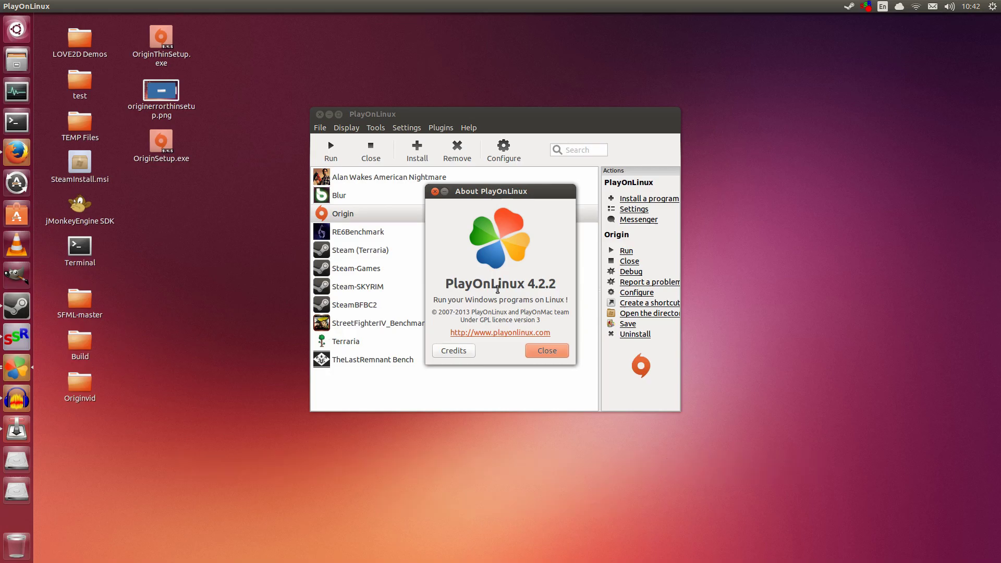
{"action": "left_click_drag", "start_coordinate": [529, 285], "coordinate": [557, 286]}
{"action": "left_click", "coordinate": [534, 286]}
{"action": "left_click", "coordinate": [542, 347]}
{"action": "left_click_drag", "start_coordinate": [469, 120], "coordinate": [463, 127]}
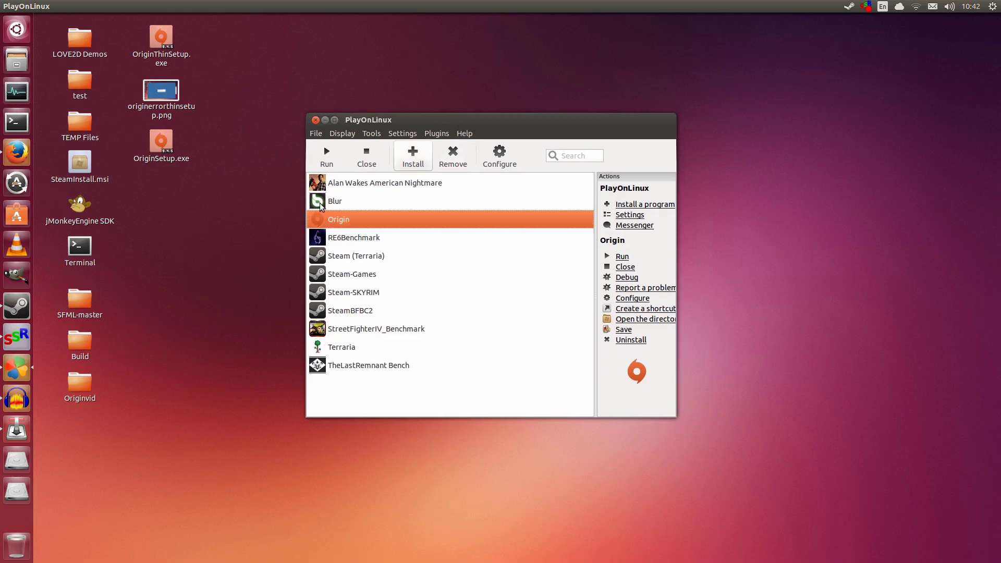
{"action": "left_click", "coordinate": [231, 204]}
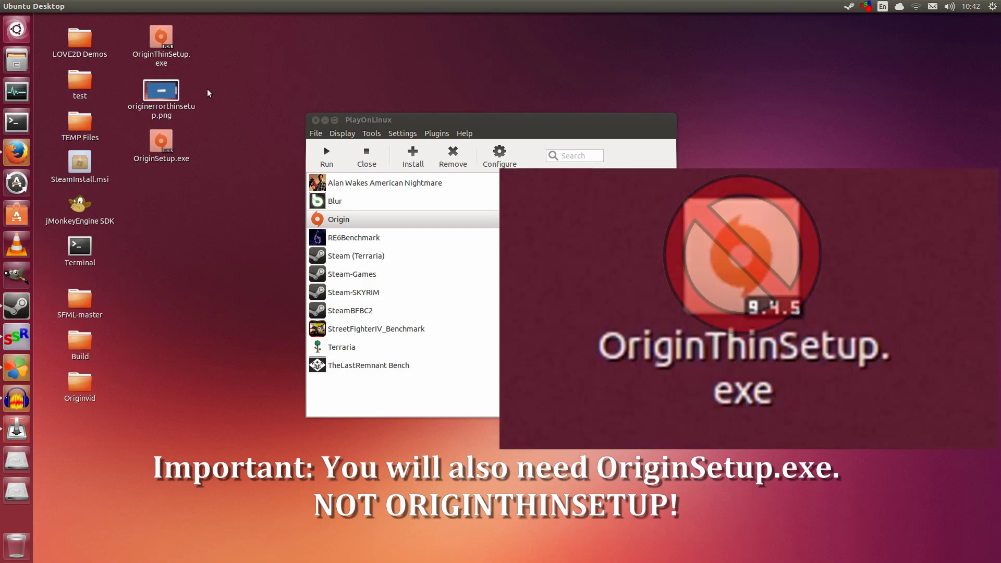
{"action": "left_click", "coordinate": [188, 55]}
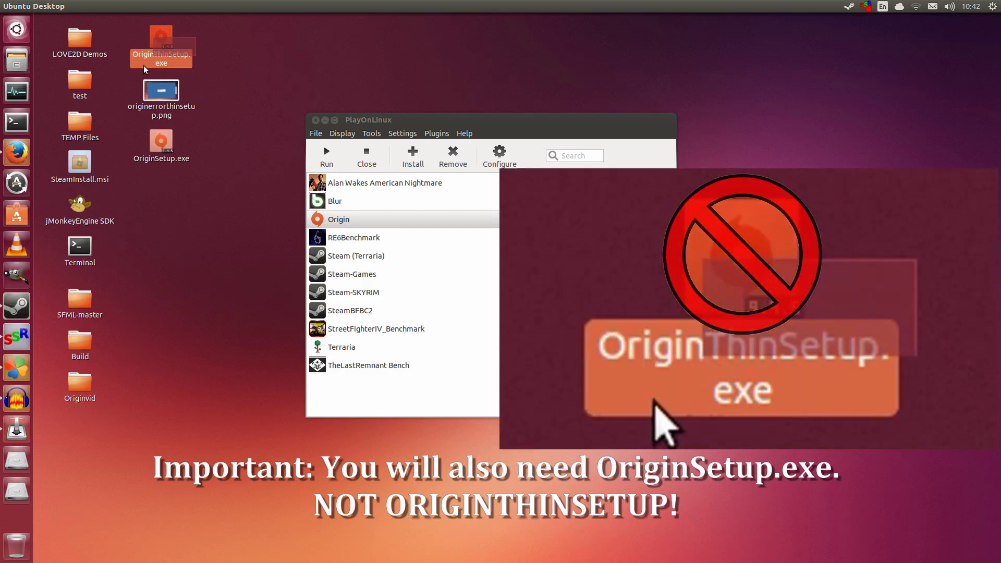
{"action": "left_click", "coordinate": [203, 52]}
{"action": "left_click", "coordinate": [174, 54]}
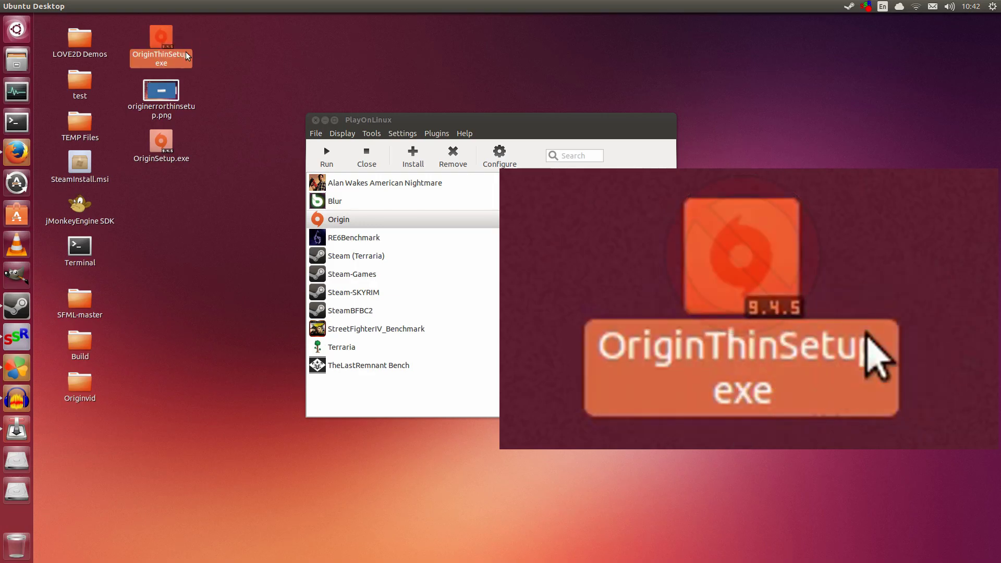
{"action": "left_click", "coordinate": [185, 48]}
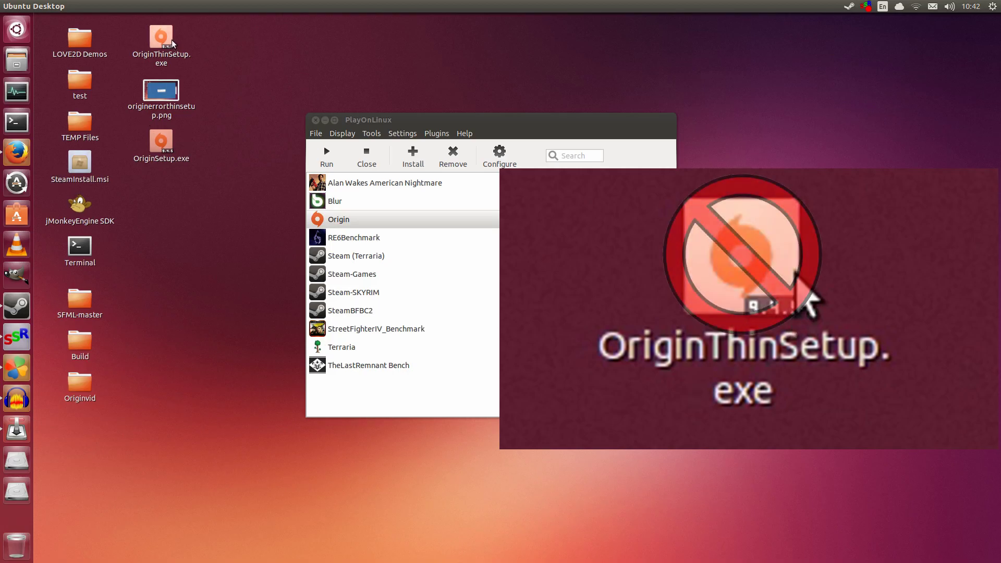
{"action": "double_click", "coordinate": [160, 91]}
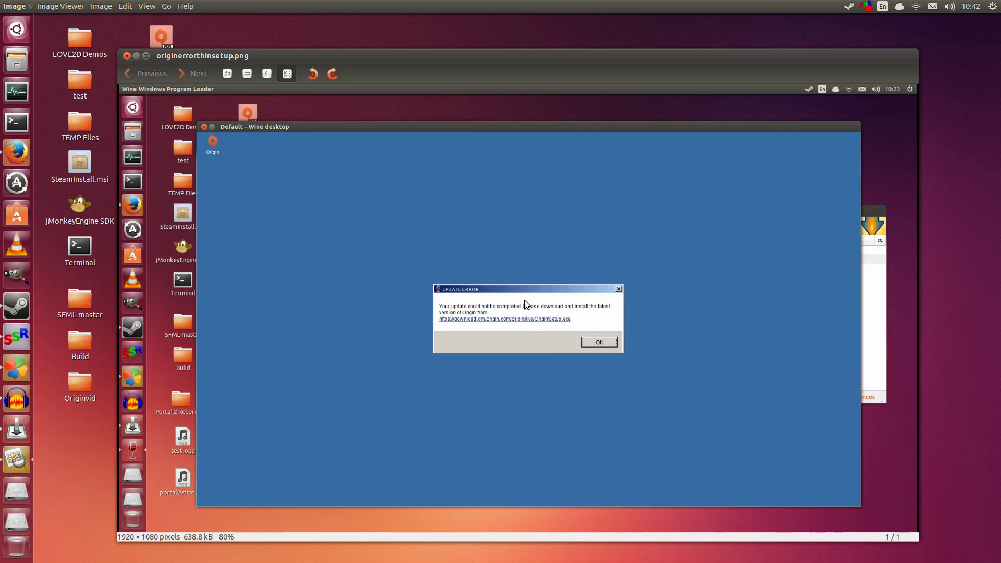
Step: Zoom into the update-error screenshot until the OriginSetup.exe download link is legible
{"action": "scroll", "coordinate": [482, 252], "scroll_direction": "up", "scroll_amount": 1}
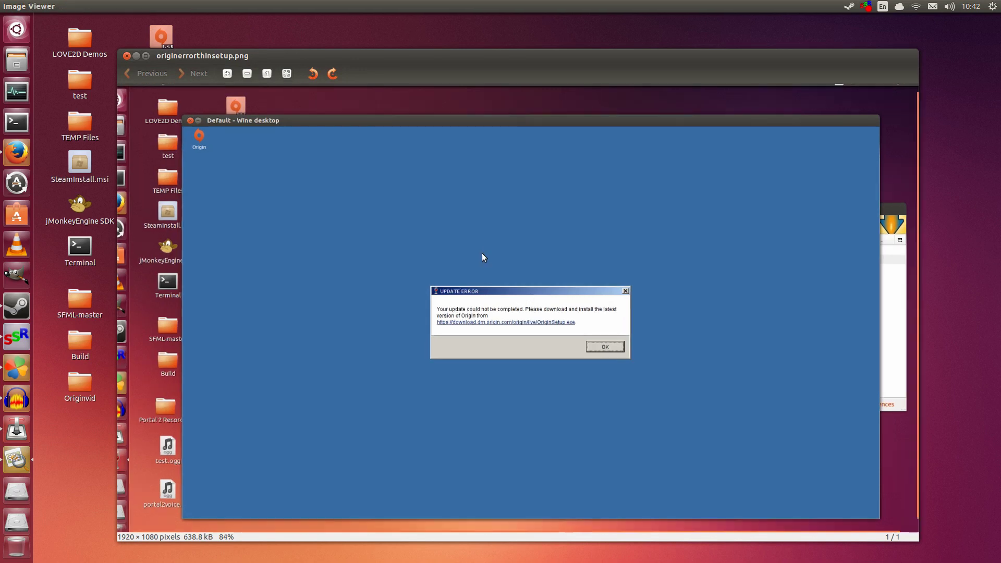
{"action": "scroll", "coordinate": [481, 253], "scroll_direction": "up", "scroll_amount": 20}
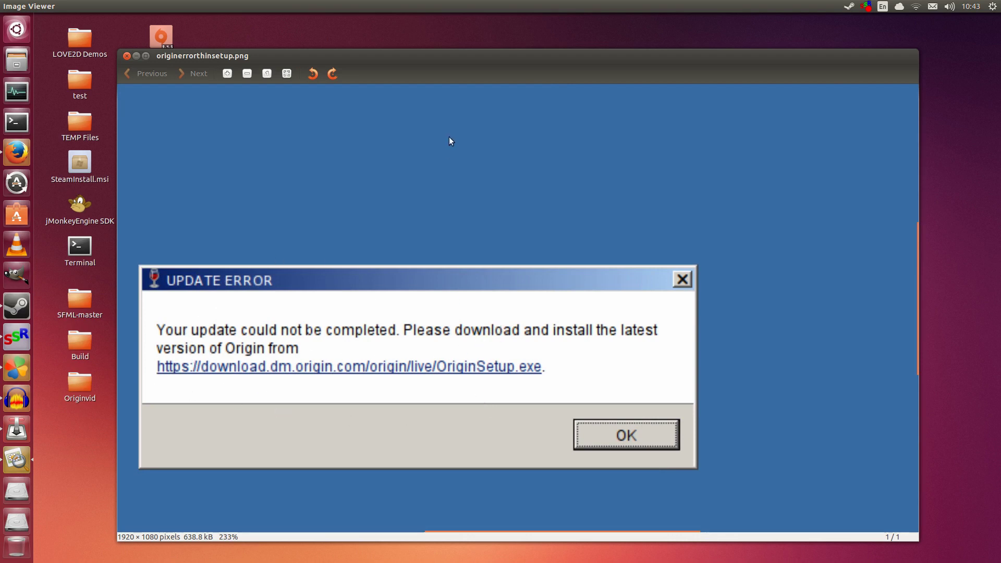
{"action": "left_click_drag", "start_coordinate": [452, 54], "coordinate": [451, 41]}
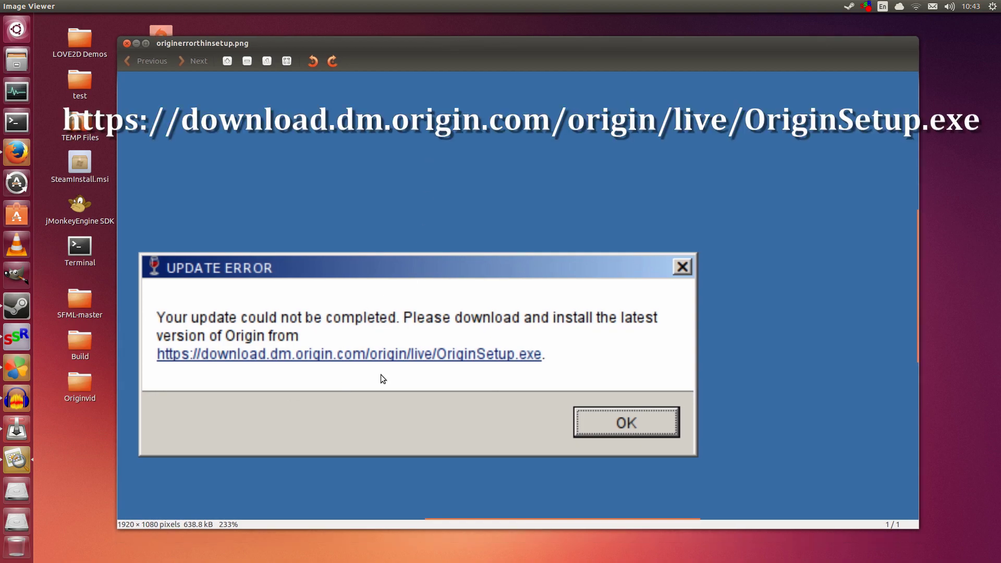
{"action": "scroll", "coordinate": [387, 396], "scroll_direction": "up", "scroll_amount": 5}
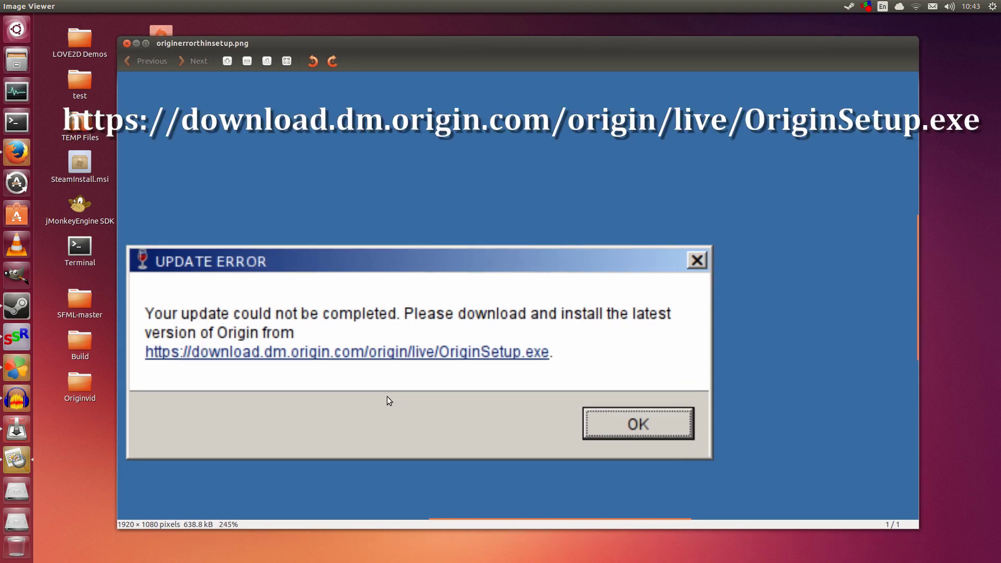
{"action": "left_click_drag", "start_coordinate": [491, 303], "coordinate": [458, 272]}
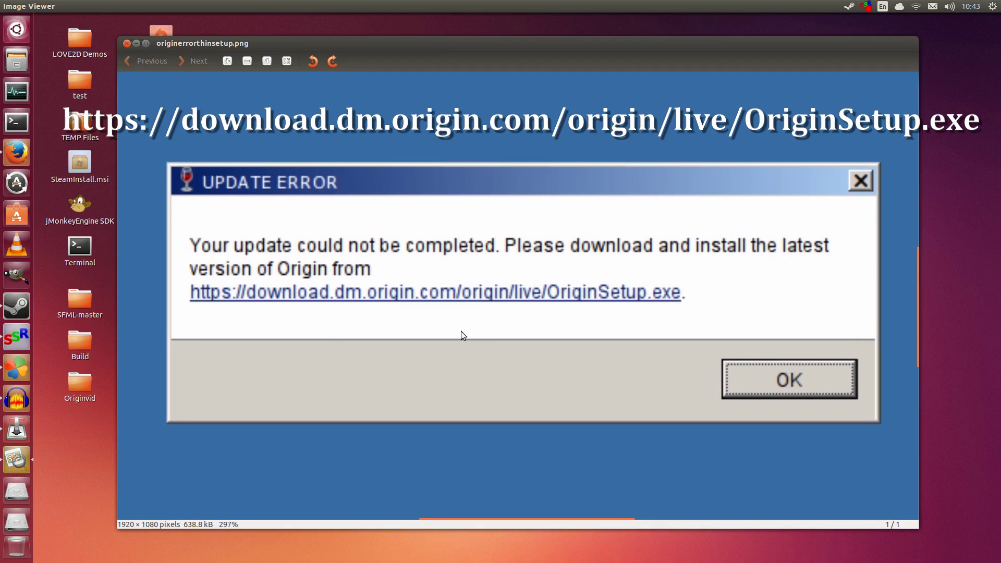
{"action": "left_click", "coordinate": [130, 44]}
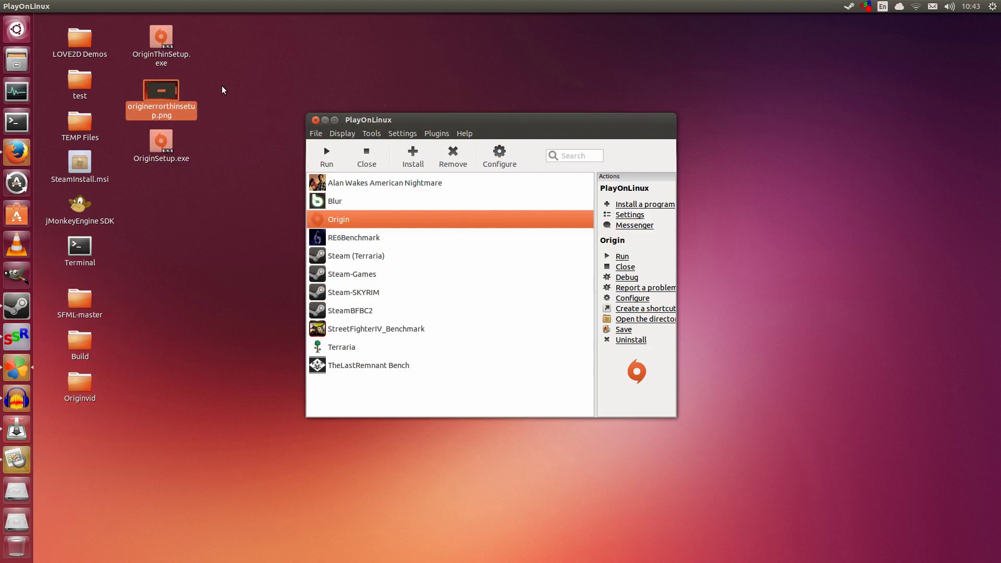
{"action": "double_click", "coordinate": [172, 137]}
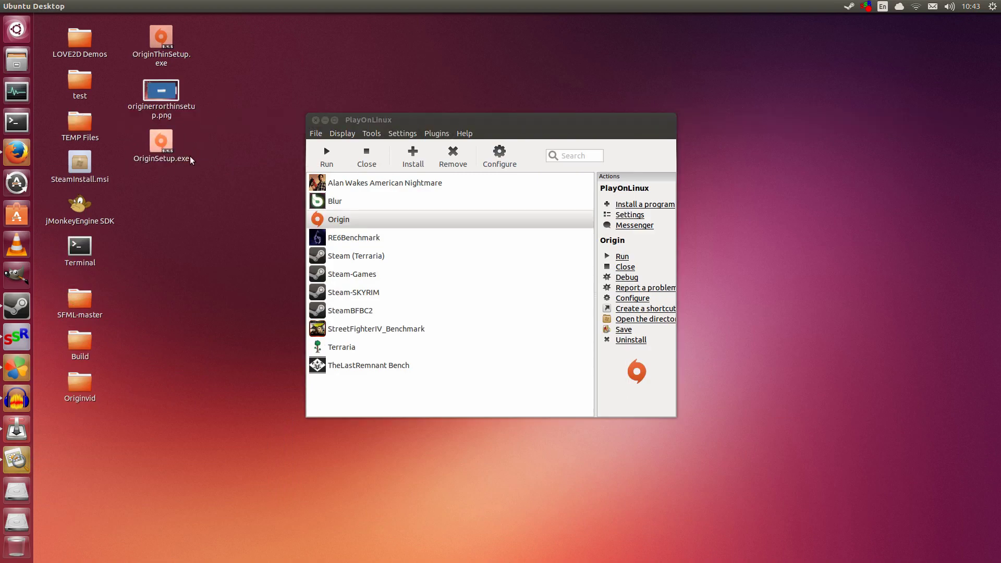
{"action": "left_click", "coordinate": [170, 137]}
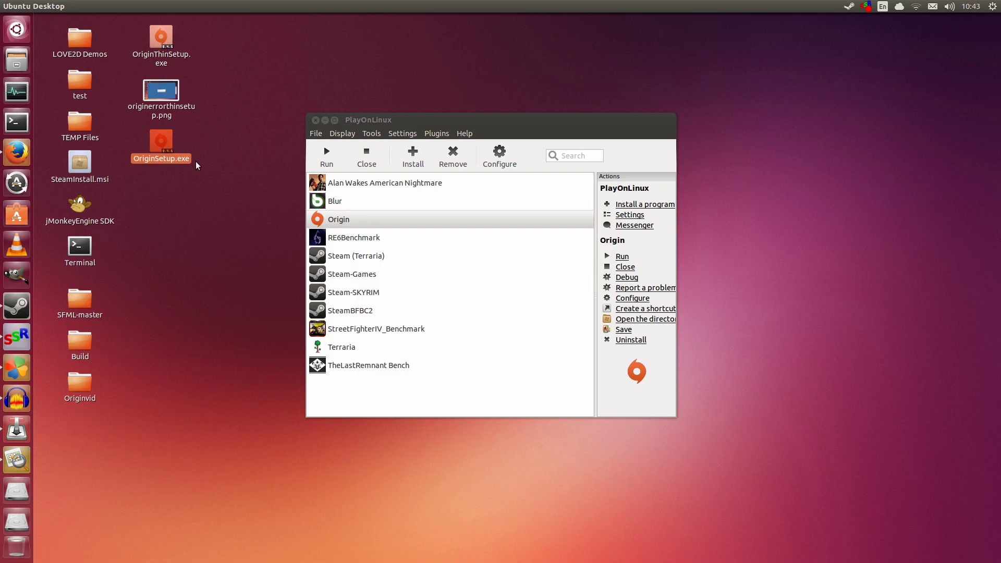
{"action": "left_click", "coordinate": [163, 62]}
{"action": "left_click", "coordinate": [164, 138]}
{"action": "left_click", "coordinate": [160, 173]}
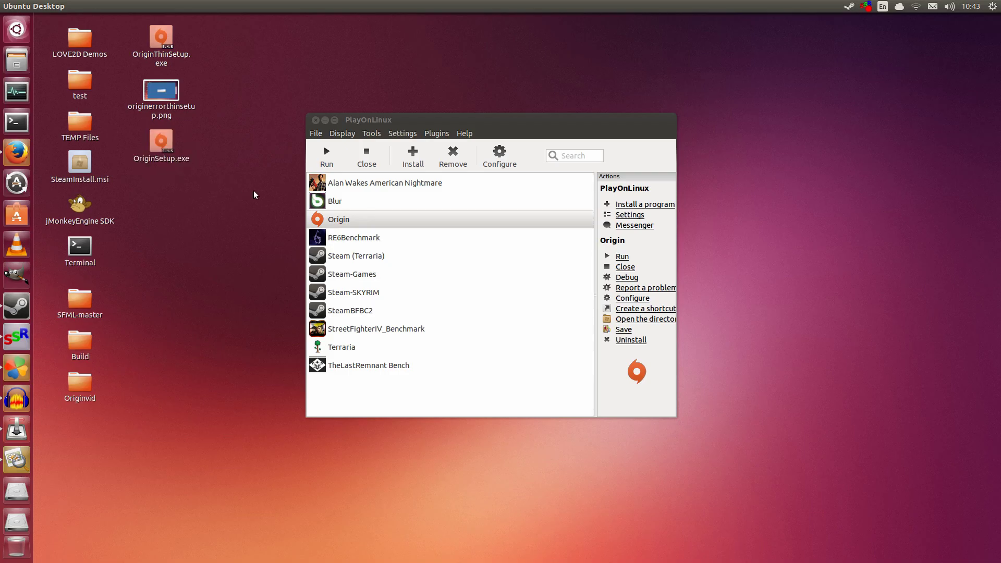
{"action": "left_click", "coordinate": [381, 134]}
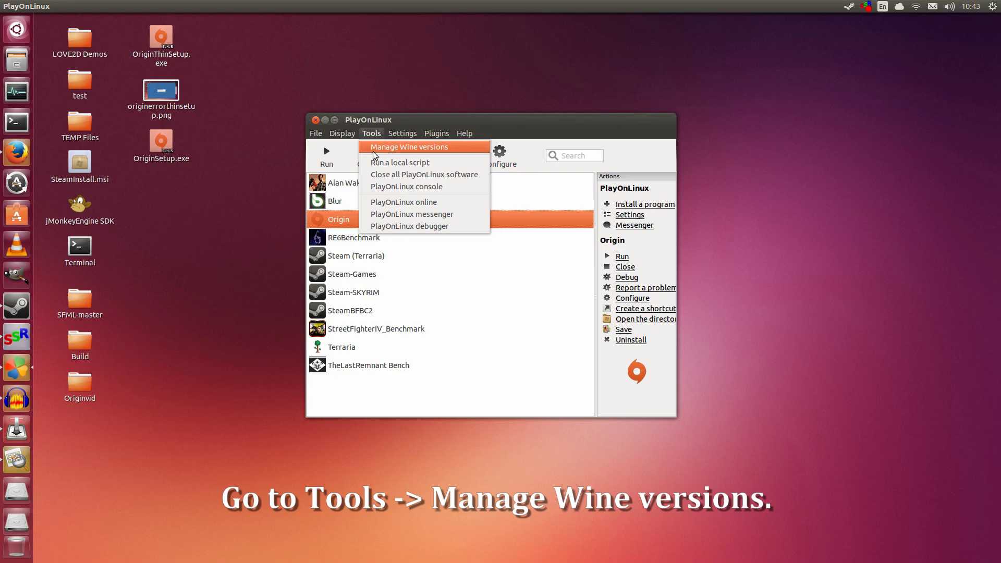
{"action": "left_click", "coordinate": [375, 148]}
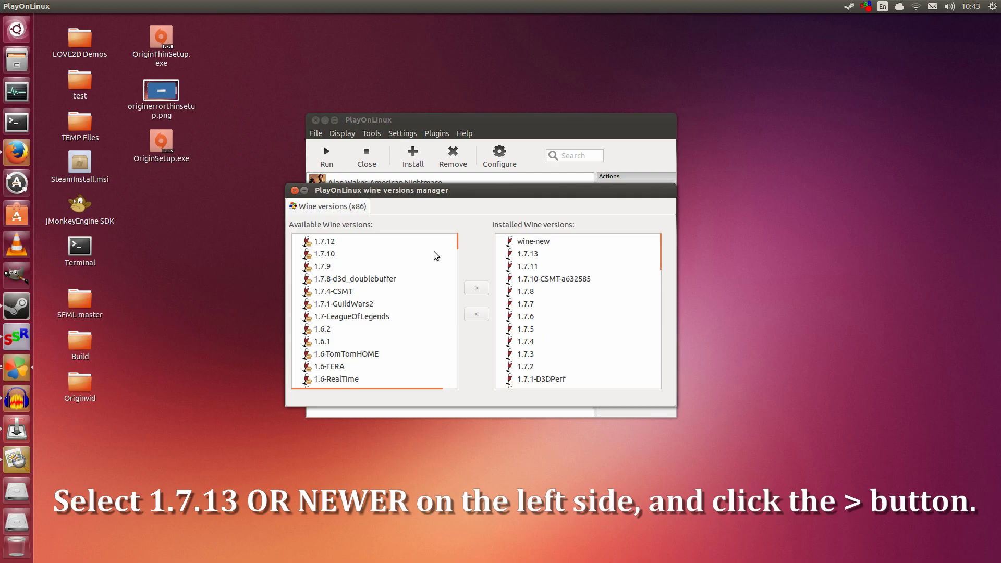
{"action": "left_click", "coordinate": [521, 255]}
{"action": "left_click", "coordinate": [359, 243]}
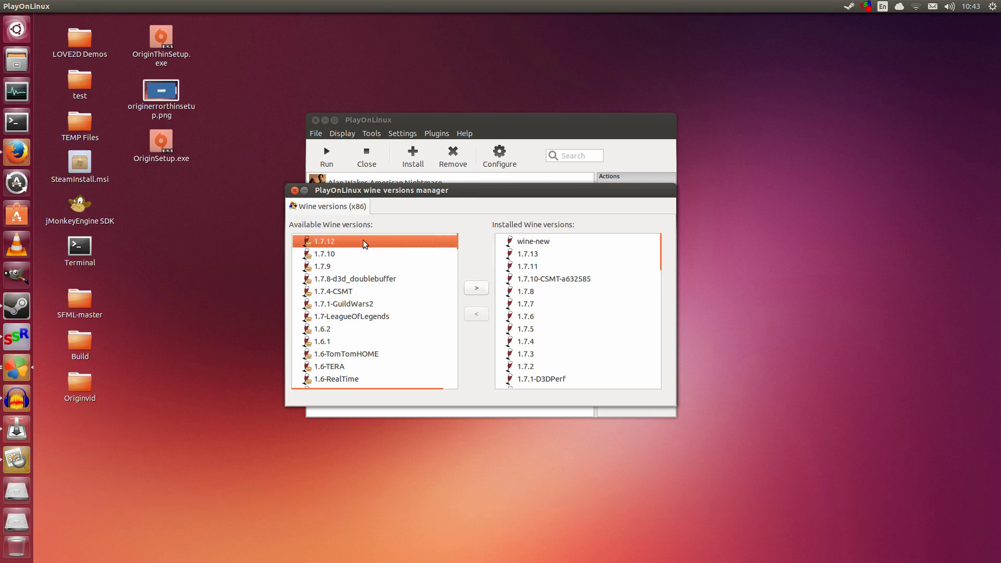
{"action": "left_click", "coordinate": [475, 287]}
{"action": "left_click", "coordinate": [552, 257]}
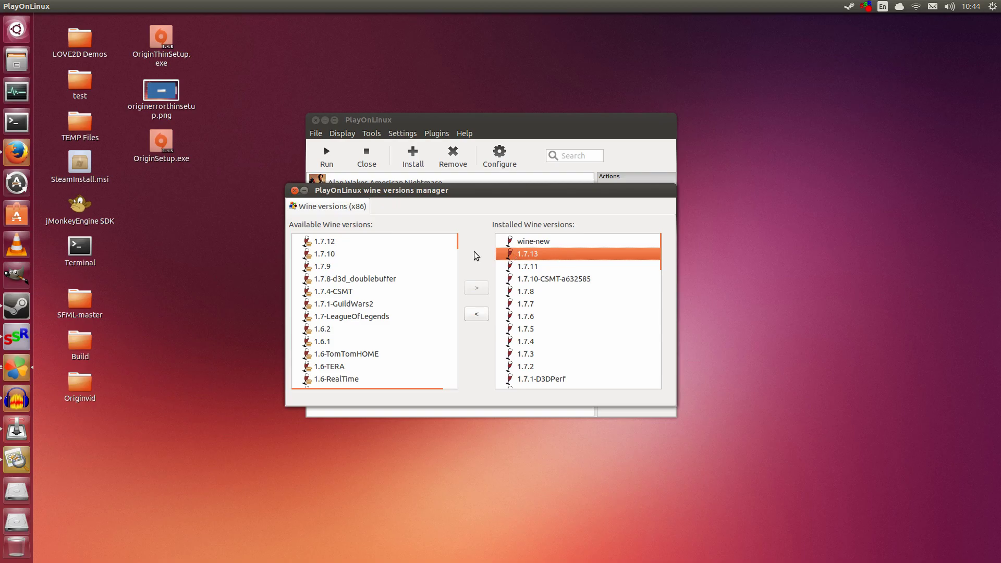
{"action": "left_click", "coordinate": [294, 190]}
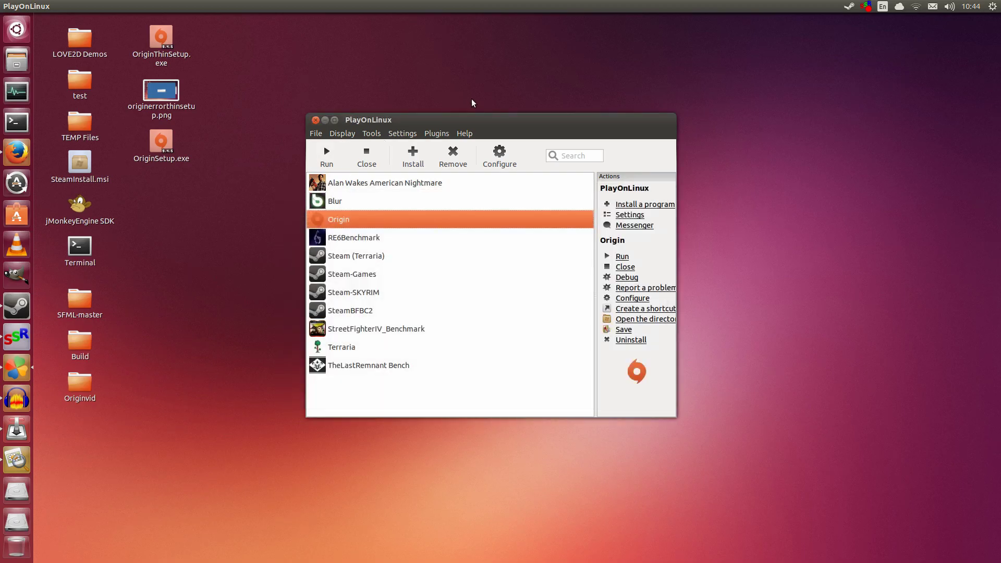
Step: Start a manual install of a non-listed program into a new virtual drive
{"action": "left_click", "coordinate": [415, 145]}
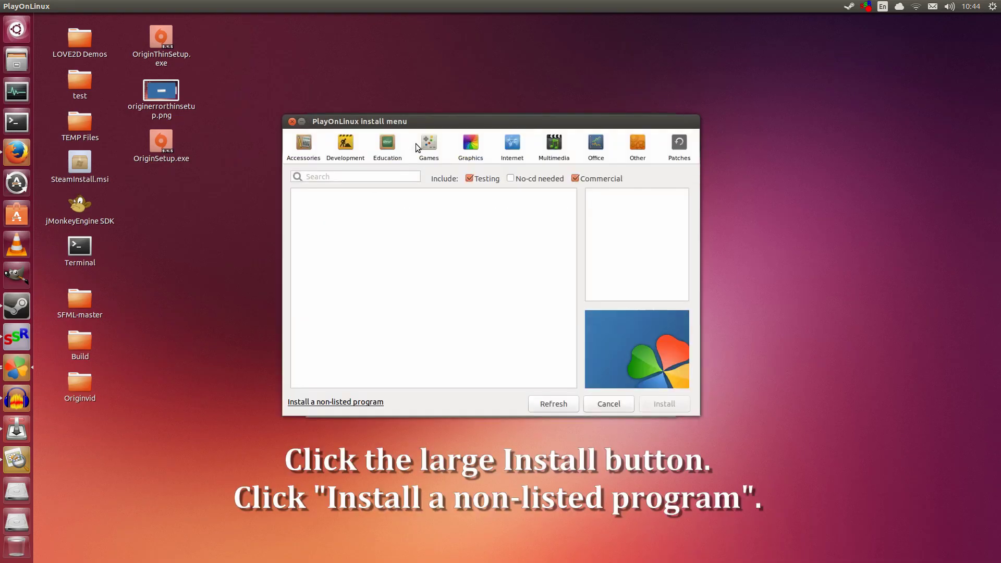
{"action": "left_click", "coordinate": [355, 404]}
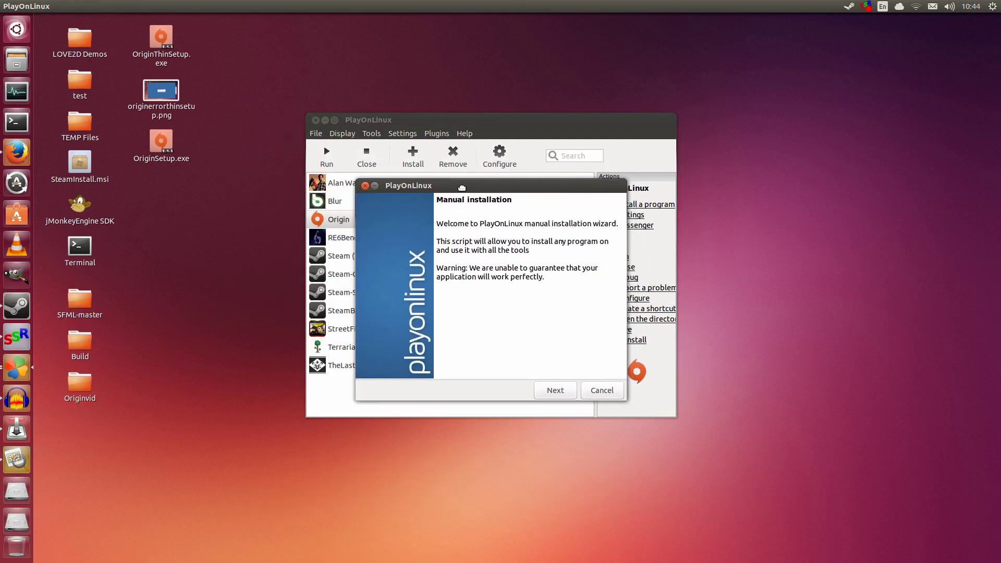
{"action": "left_click", "coordinate": [559, 388]}
{"action": "left_click", "coordinate": [510, 253]}
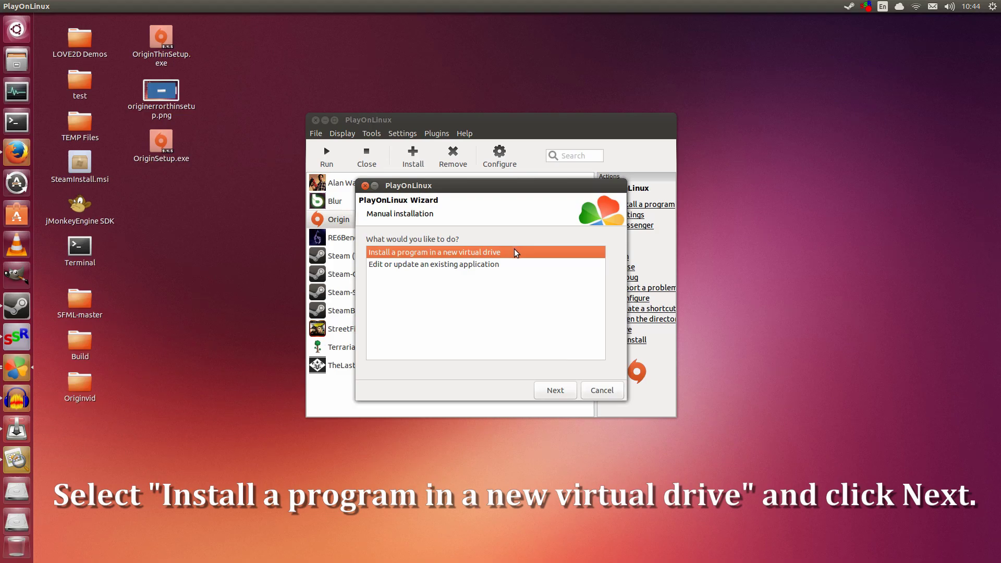
Step: Name the new virtual drive OriginTest
{"action": "left_click", "coordinate": [554, 391]}
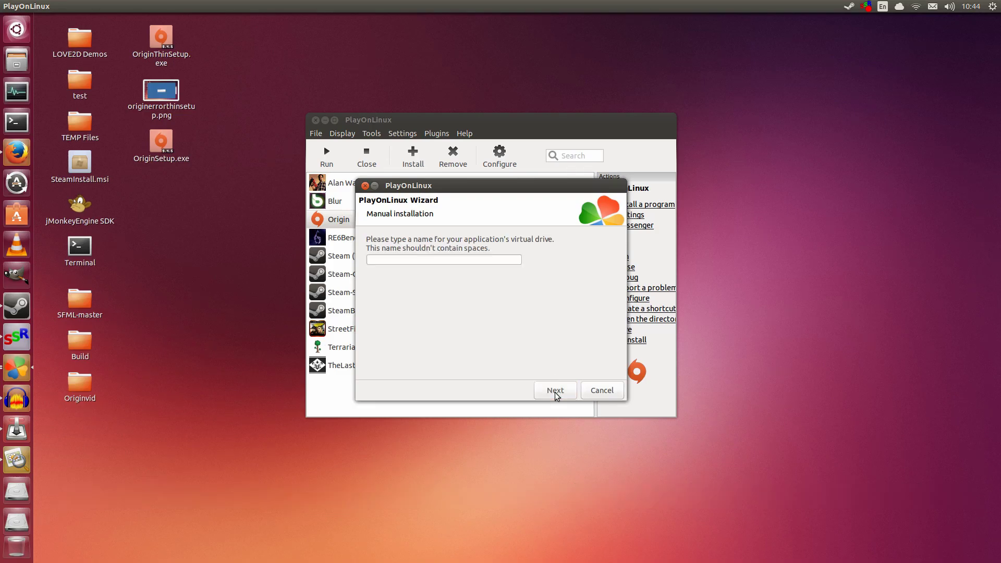
{"action": "left_click", "coordinate": [492, 262]}
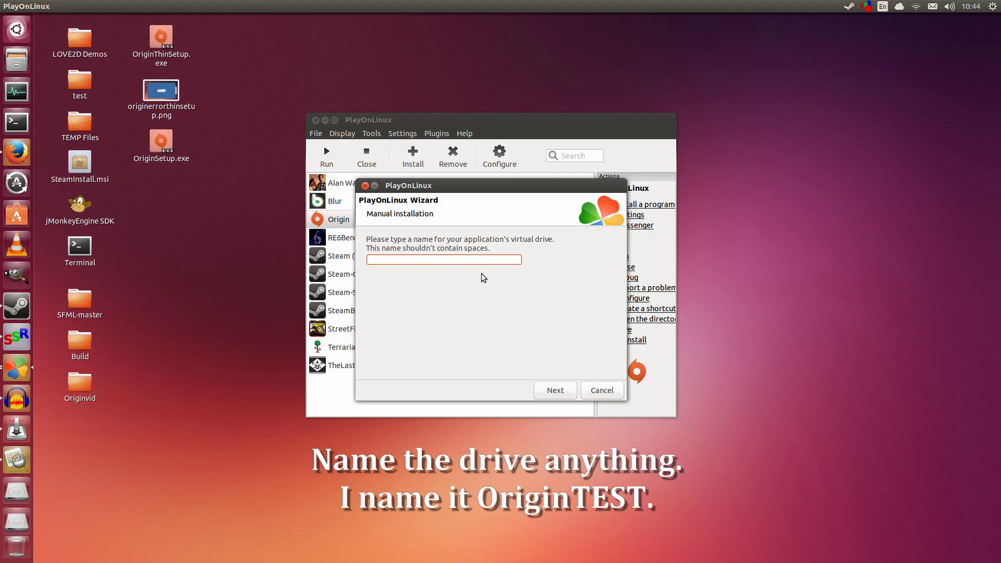
{"action": "type", "text": "OriginTest"}
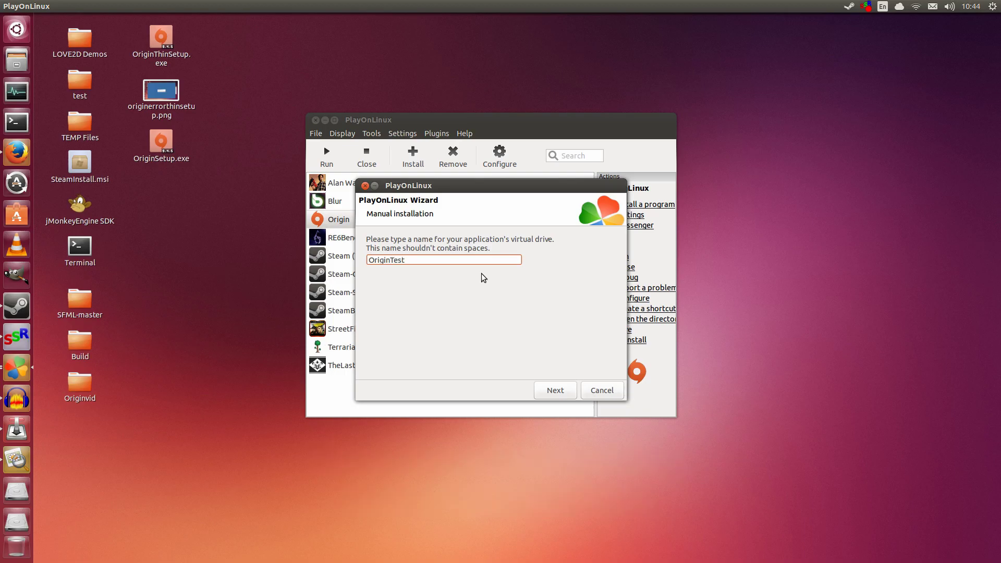
Step: Enable the 'Use another version of Wine' and 'Configure Wine' pre-install options
{"action": "left_click", "coordinate": [553, 392]}
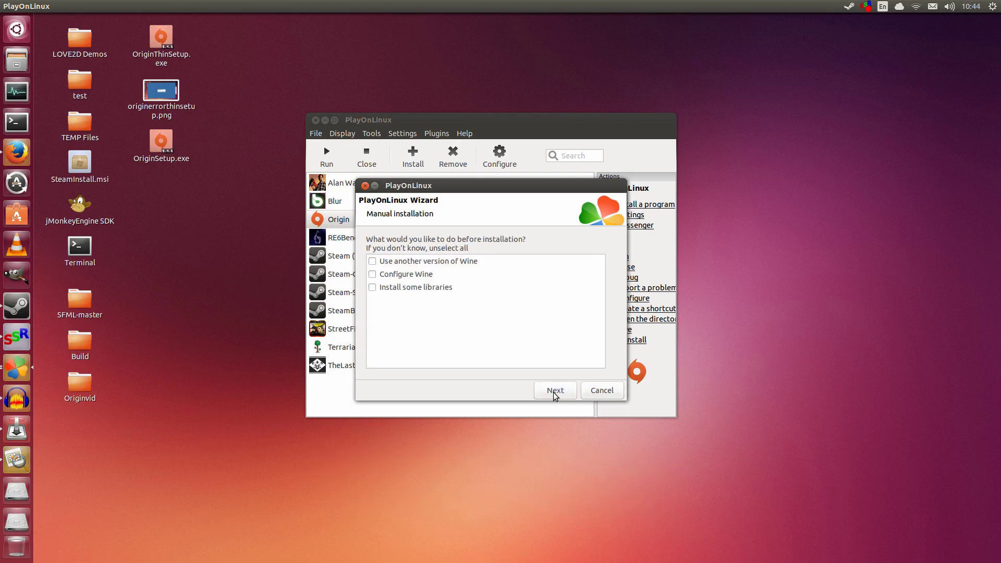
{"action": "left_click", "coordinate": [464, 262]}
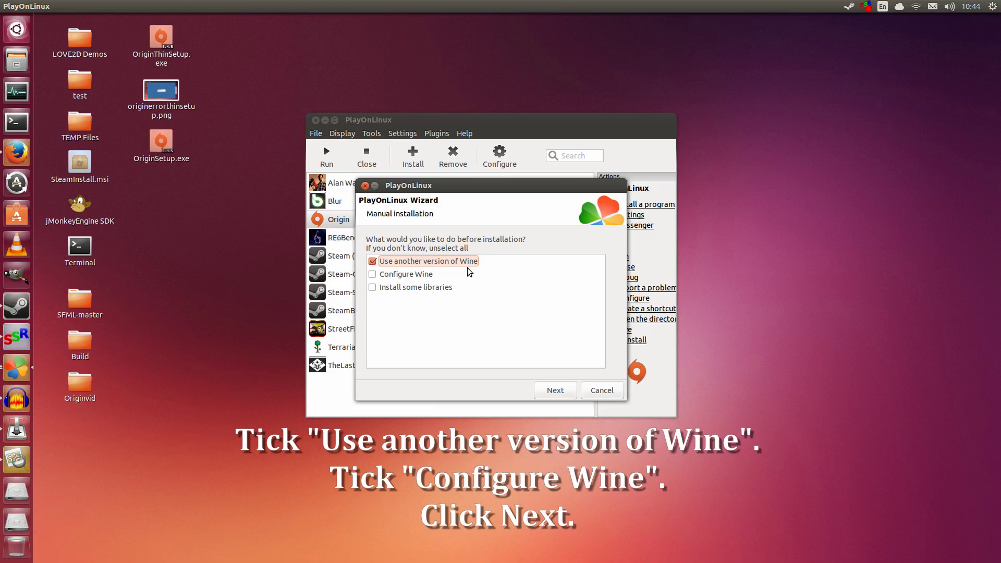
{"action": "left_click", "coordinate": [418, 274]}
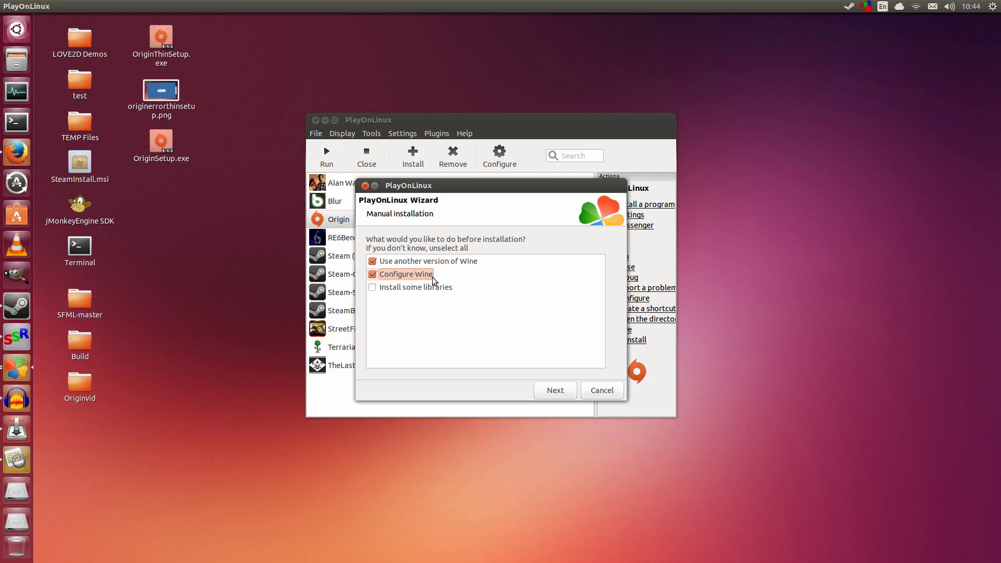
Step: Choose Wine version 1.7.13 from the list for the OriginTest drive
{"action": "left_click", "coordinate": [548, 392]}
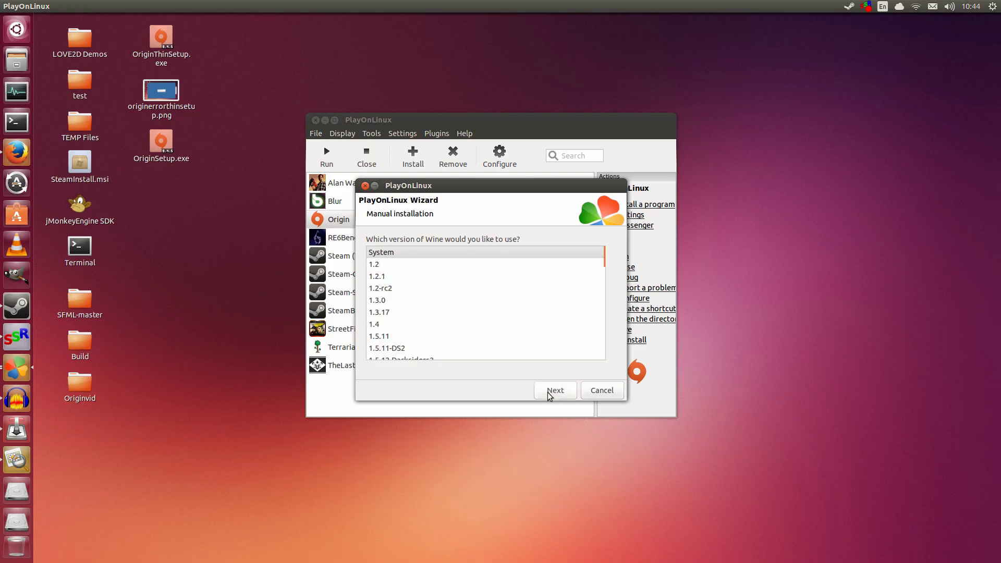
{"action": "left_click", "coordinate": [443, 261]}
{"action": "scroll", "coordinate": [443, 260], "scroll_direction": "down", "scroll_amount": 5}
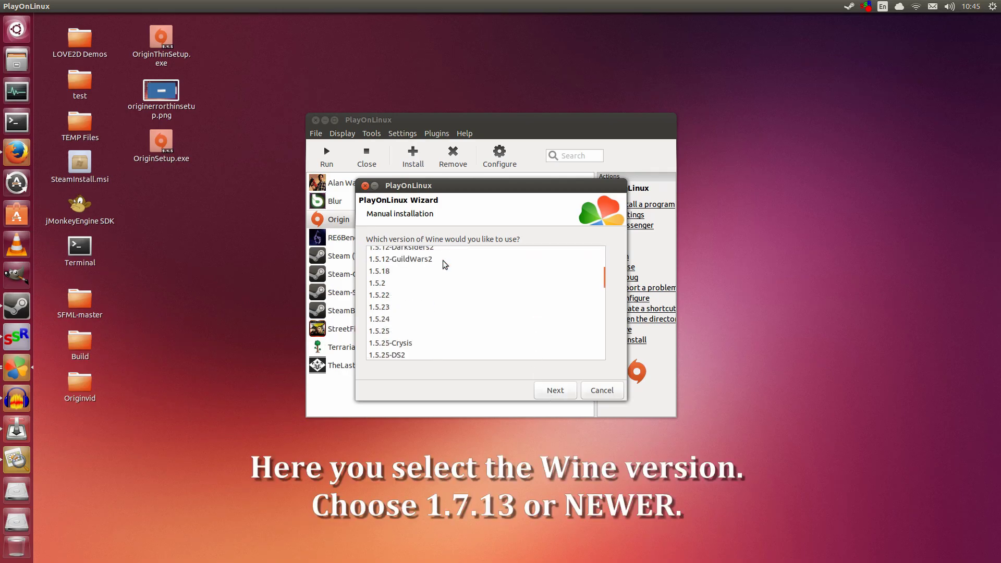
{"action": "scroll", "coordinate": [443, 261], "scroll_direction": "down", "scroll_amount": 4}
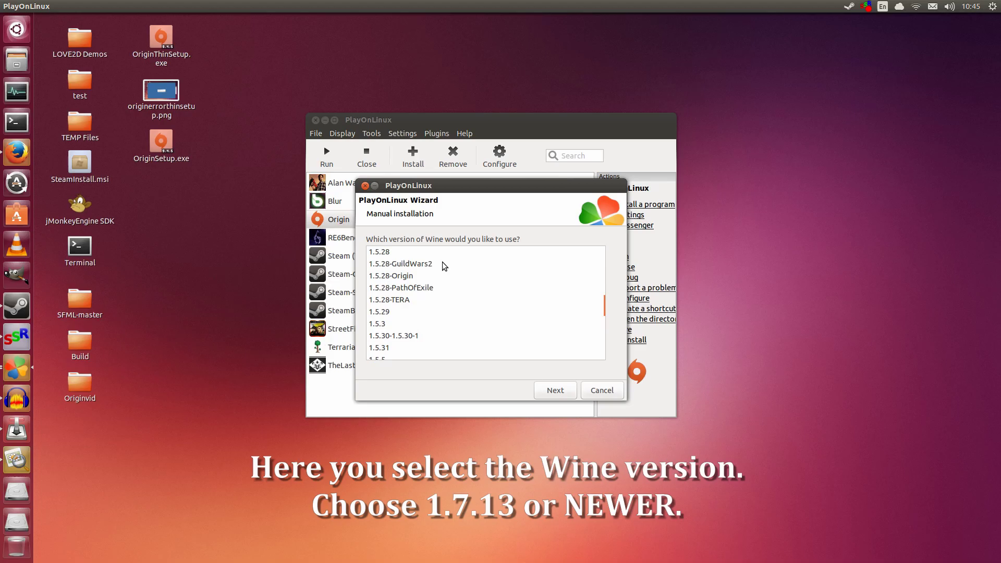
{"action": "scroll", "coordinate": [442, 266], "scroll_direction": "down", "scroll_amount": 1}
{"action": "scroll", "coordinate": [442, 262], "scroll_direction": "down", "scroll_amount": 6}
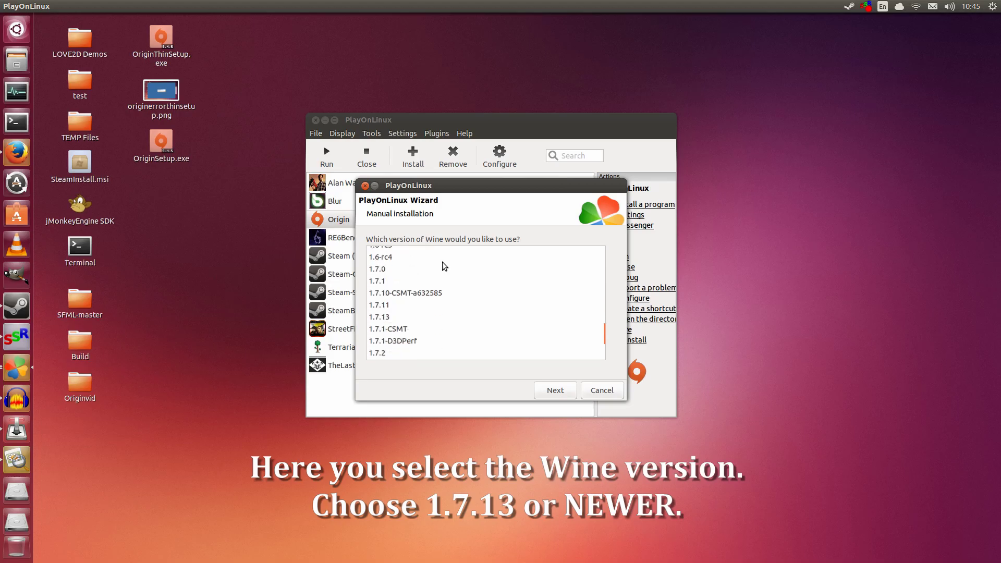
{"action": "left_click", "coordinate": [391, 281]}
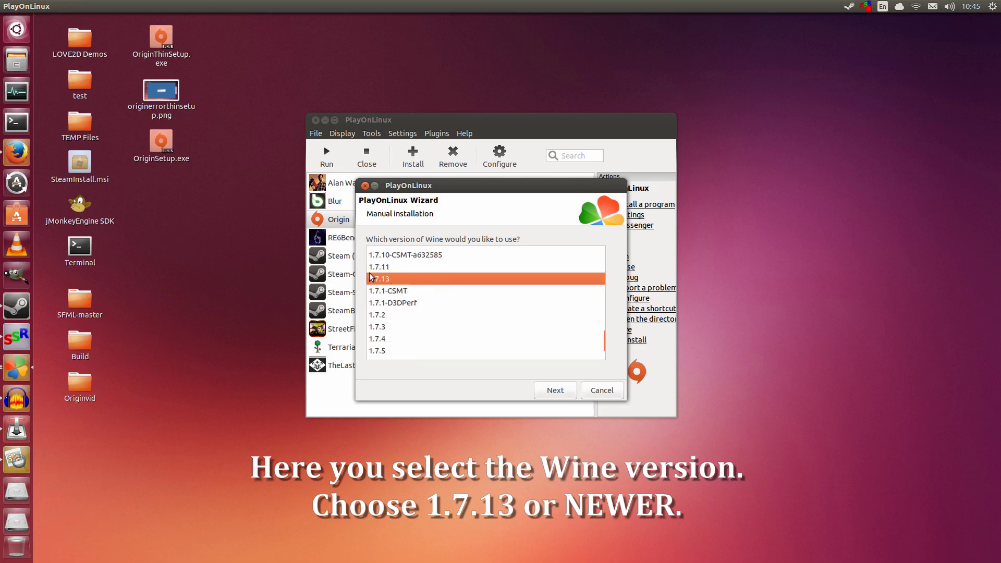
{"action": "left_click", "coordinate": [555, 383]}
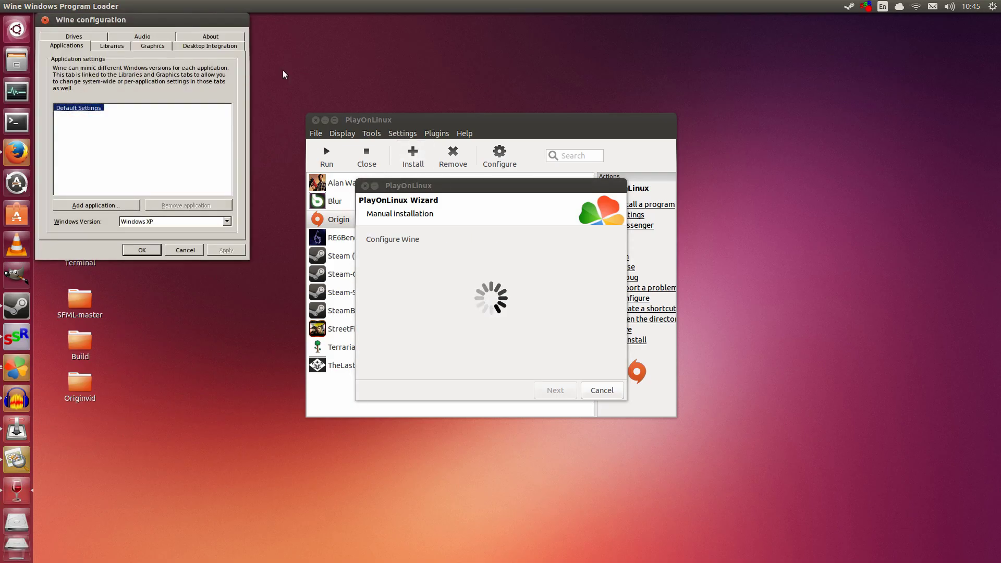
Step: In Wine's Graphics settings, emulate a 1600 x 900 virtual desktop and apply it
{"action": "left_click_drag", "start_coordinate": [216, 25], "coordinate": [565, 176]}
{"action": "left_click", "coordinate": [506, 201]}
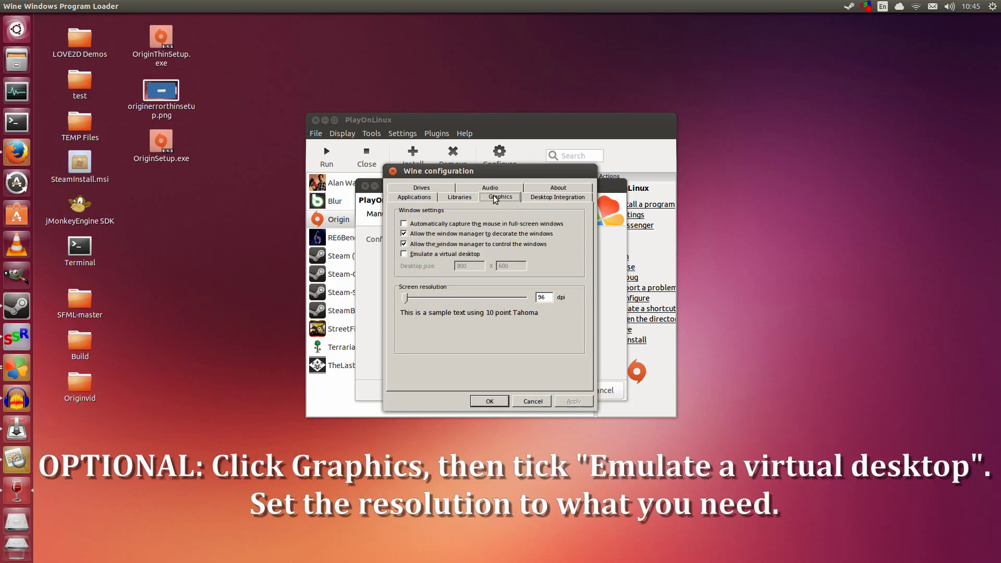
{"action": "left_click", "coordinate": [403, 254]}
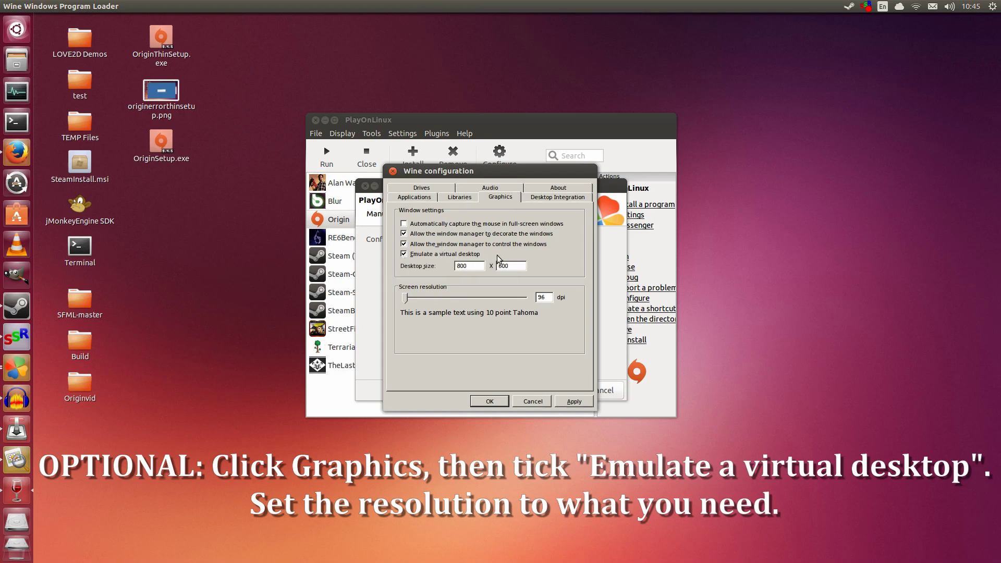
{"action": "double_click", "coordinate": [476, 266]}
{"action": "type", "text": "1600"}
{"action": "key", "text": "Tab"}
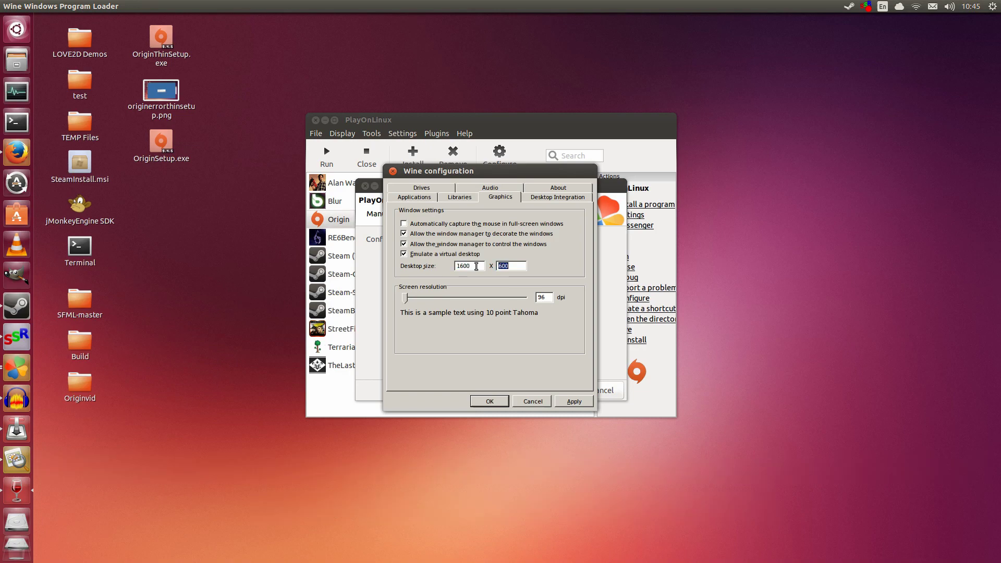
{"action": "type", "text": "90"}
{"action": "left_click", "coordinate": [572, 403]}
{"action": "left_click", "coordinate": [490, 401]}
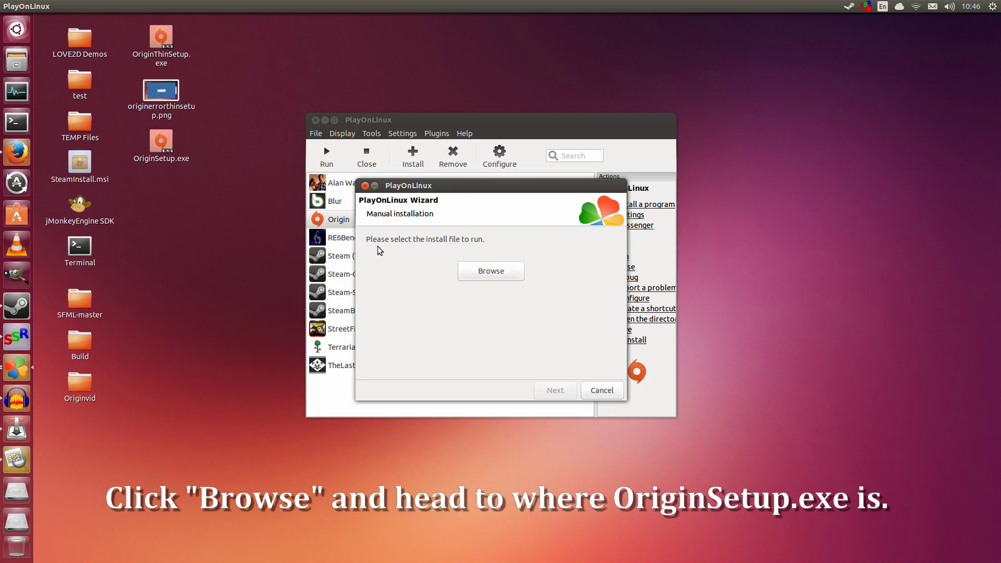
Step: Pick OriginSetup.exe from the Desktop as the install file and run it
{"action": "left_click", "coordinate": [496, 272]}
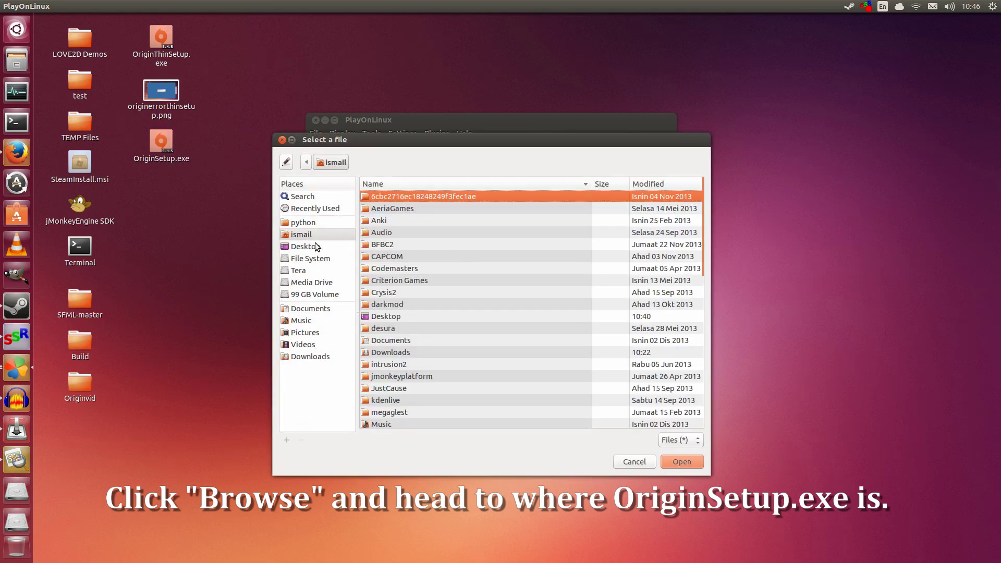
{"action": "left_click", "coordinate": [315, 245]}
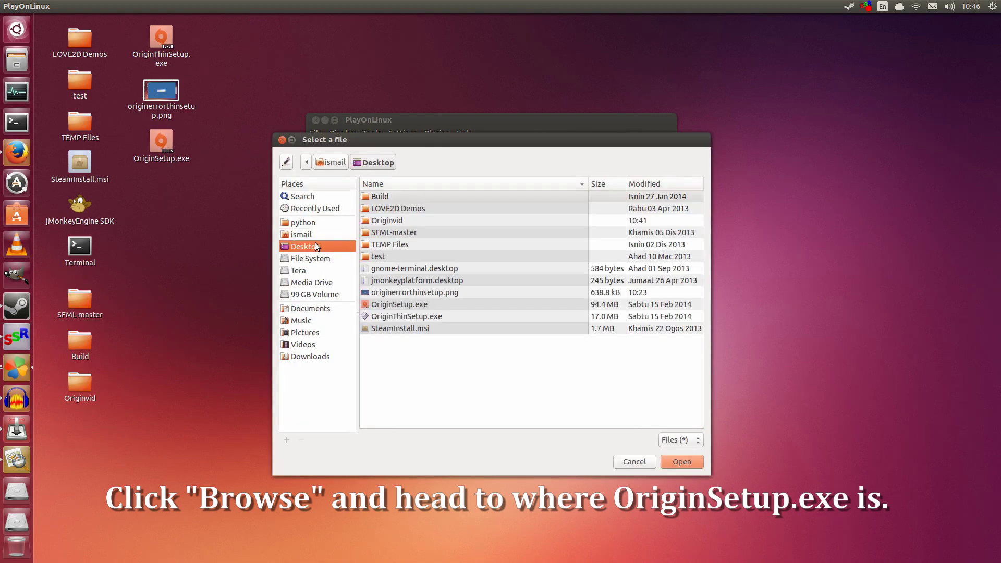
{"action": "left_click", "coordinate": [402, 305]}
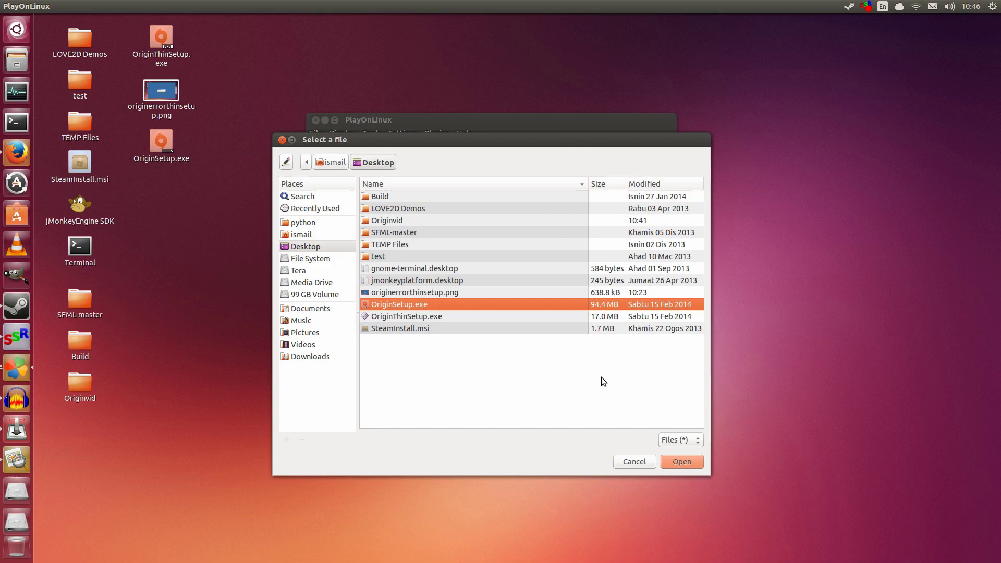
{"action": "left_click", "coordinate": [682, 462]}
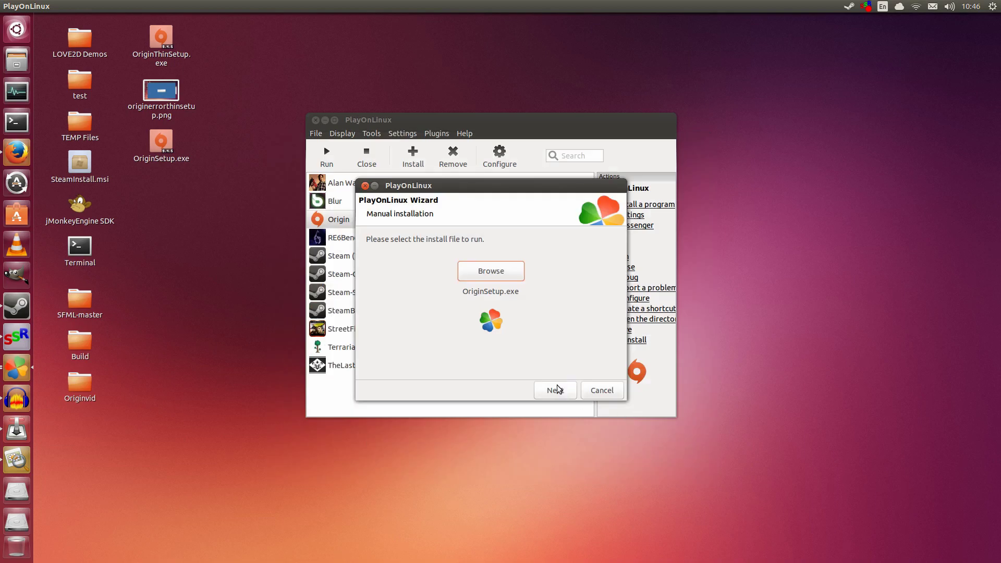
{"action": "left_click", "coordinate": [556, 391]}
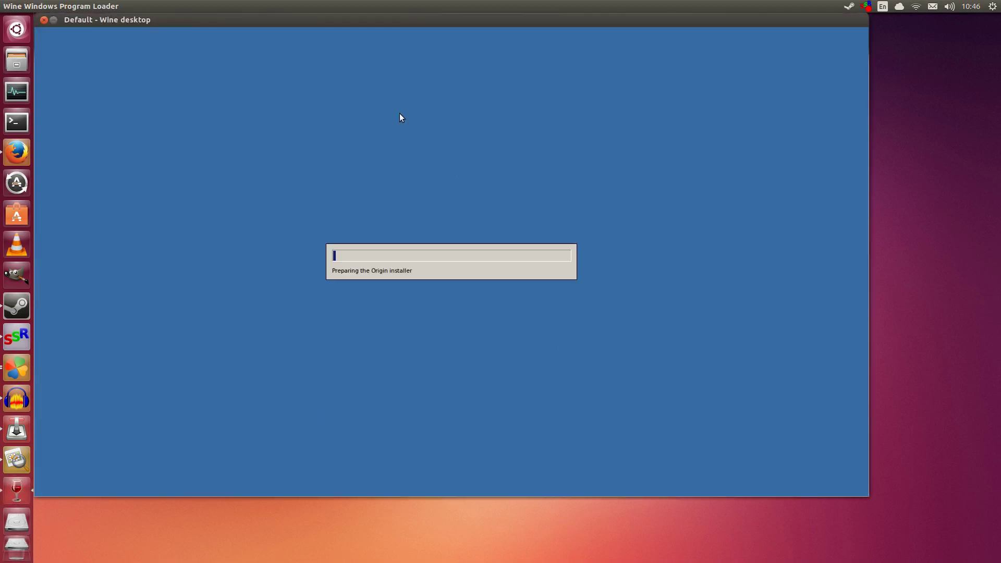
Step: Install Origin into C:\Program Files\Origin and accept its license agreement
{"action": "left_click_drag", "start_coordinate": [374, 21], "coordinate": [451, 61]}
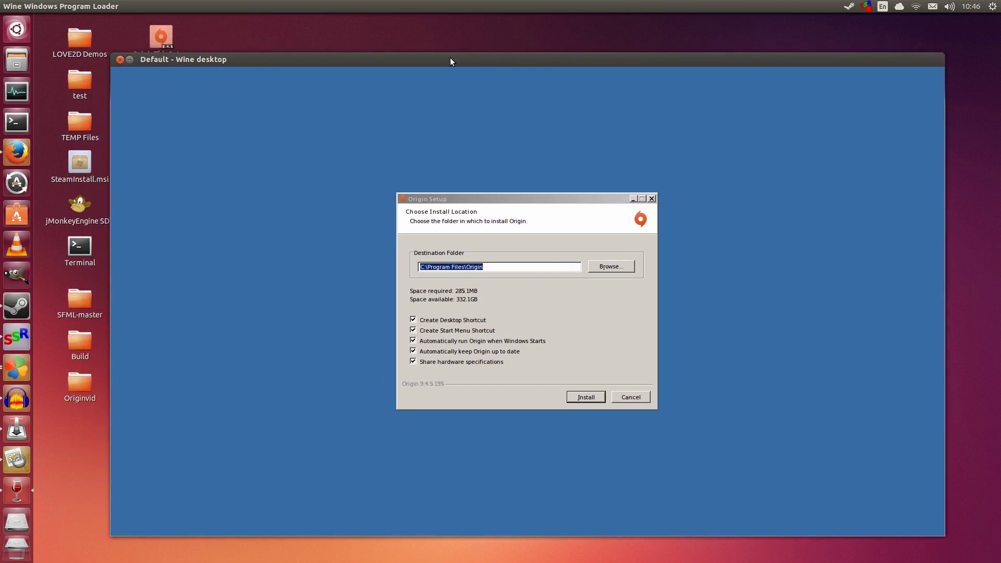
{"action": "left_click", "coordinate": [583, 400]}
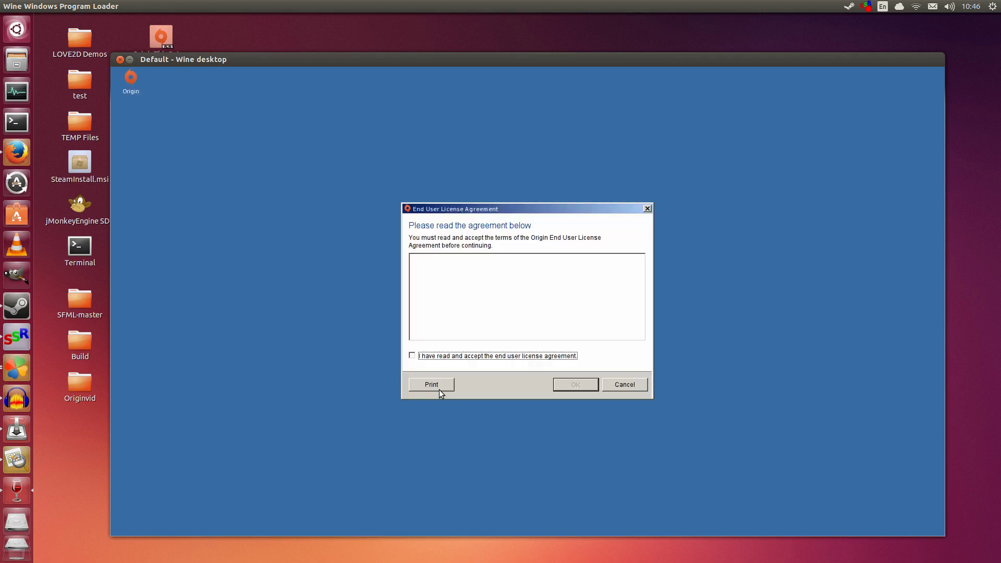
{"action": "left_click", "coordinate": [419, 357]}
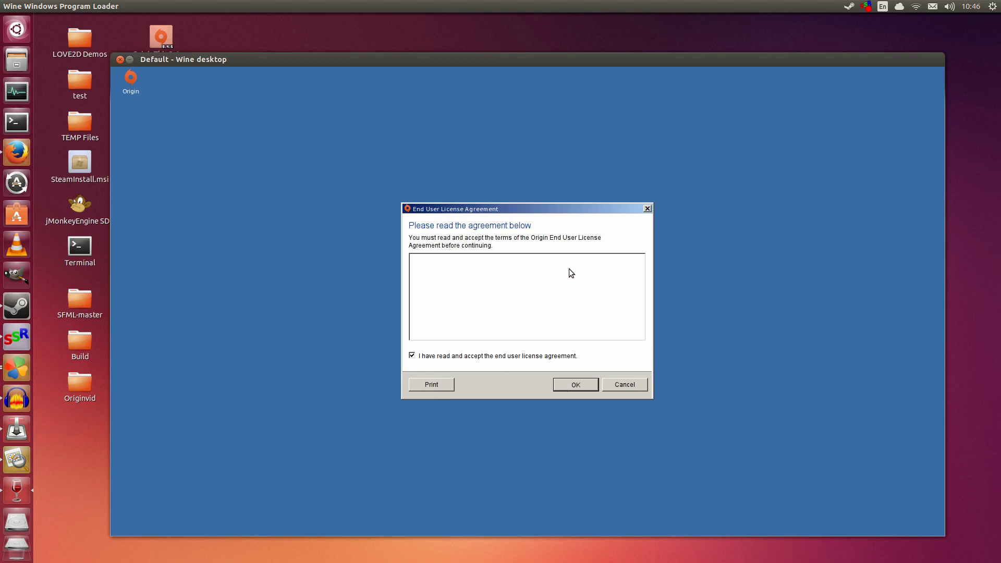
{"action": "left_click", "coordinate": [569, 388]}
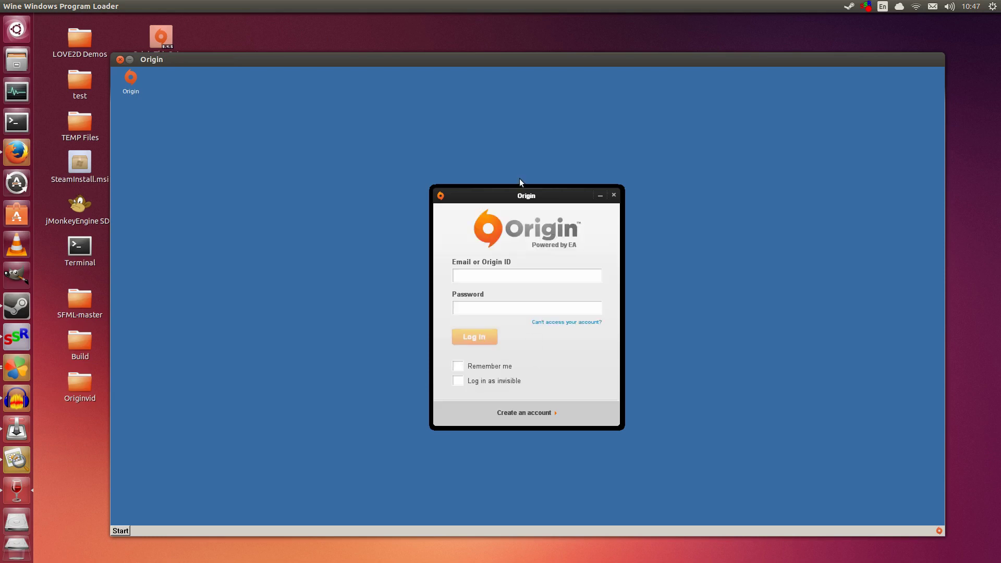
Step: Log in with the account email and password, Remember me ticked, retrying after the error
{"action": "left_click_drag", "start_coordinate": [517, 65], "coordinate": [498, 41]}
{"action": "left_click", "coordinate": [466, 259]}
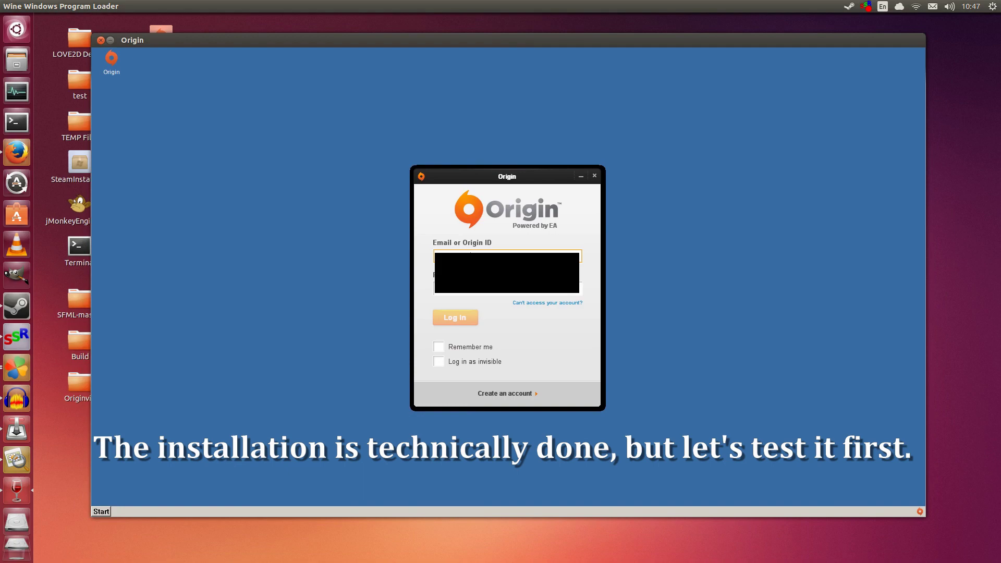
{"action": "left_click", "coordinate": [507, 289]}
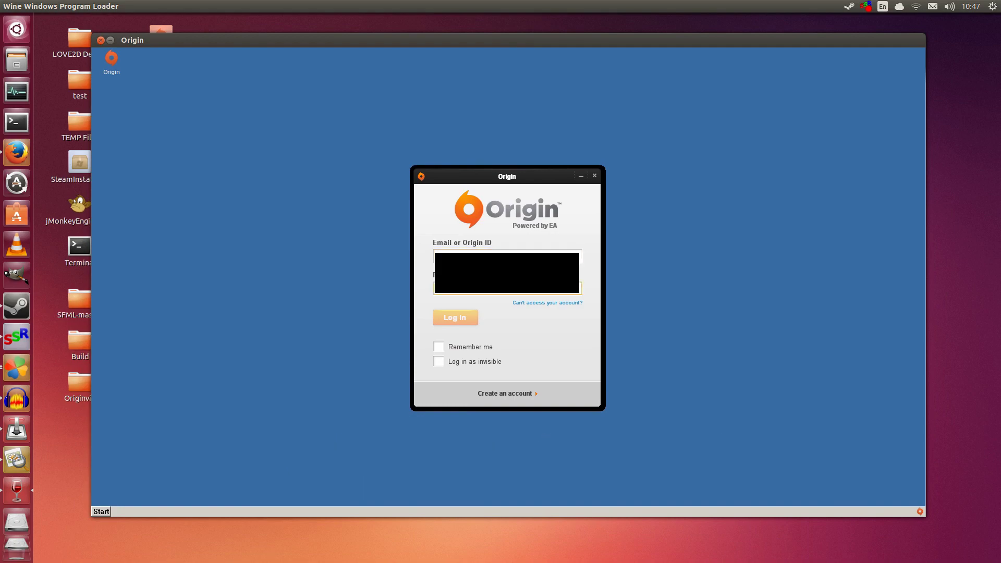
{"action": "type", "text": "*"}
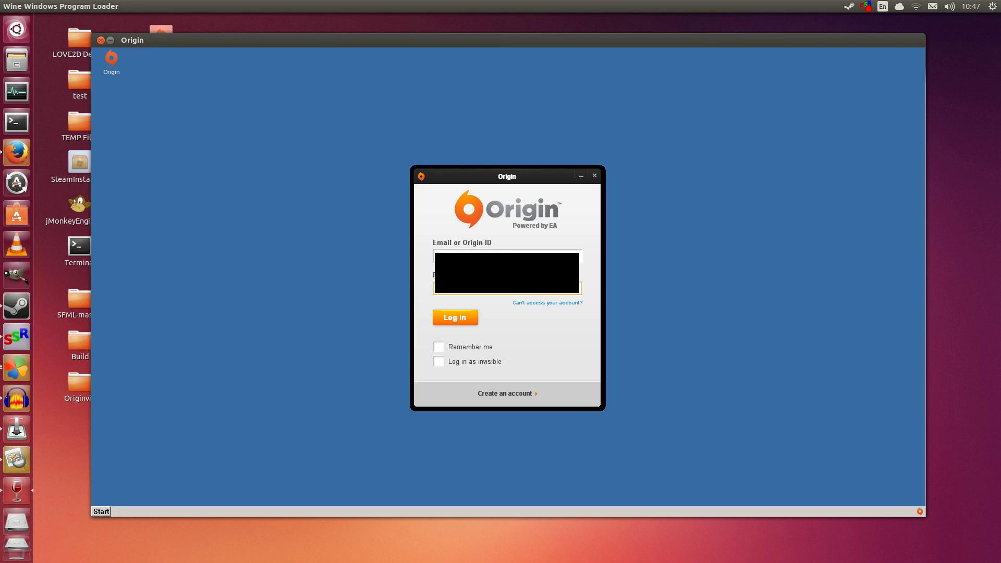
{"action": "left_click", "coordinate": [437, 349]}
{"action": "left_click", "coordinate": [448, 319]}
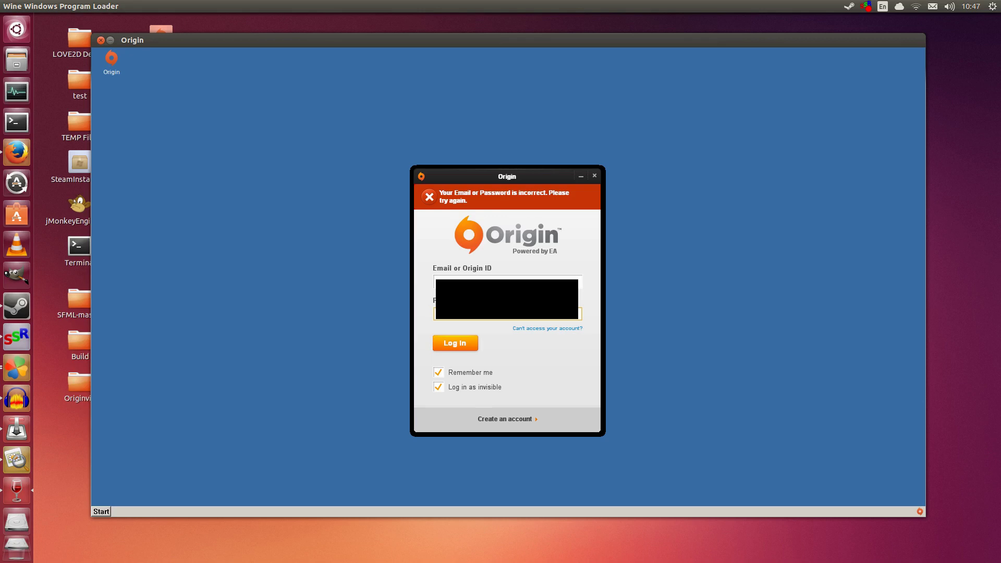
{"action": "left_click", "coordinate": [444, 344]}
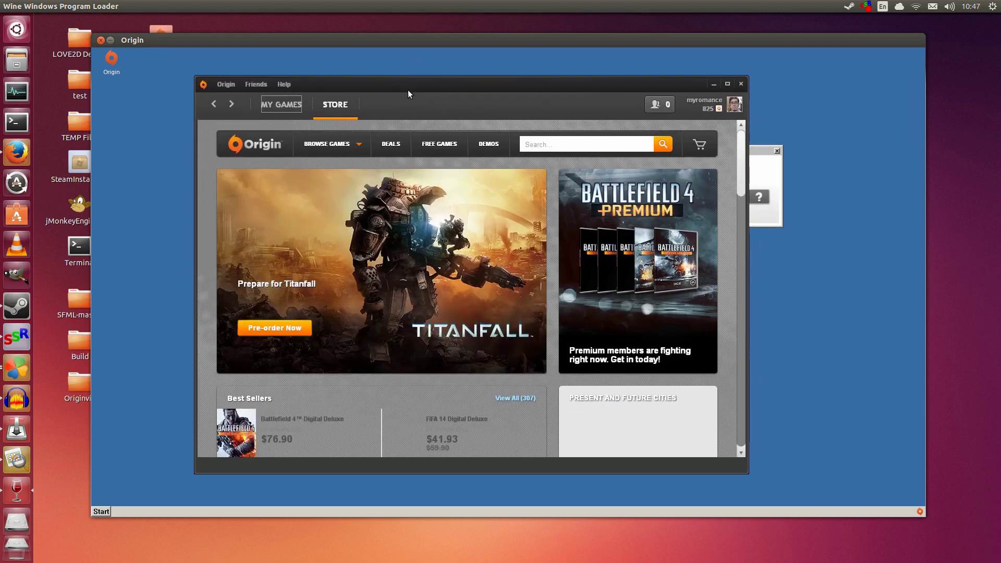
Step: Scroll down through the offerings on the Origin Store page
{"action": "left_click_drag", "start_coordinate": [408, 94], "coordinate": [449, 92]}
{"action": "scroll", "coordinate": [550, 217], "scroll_direction": "down", "scroll_amount": 10}
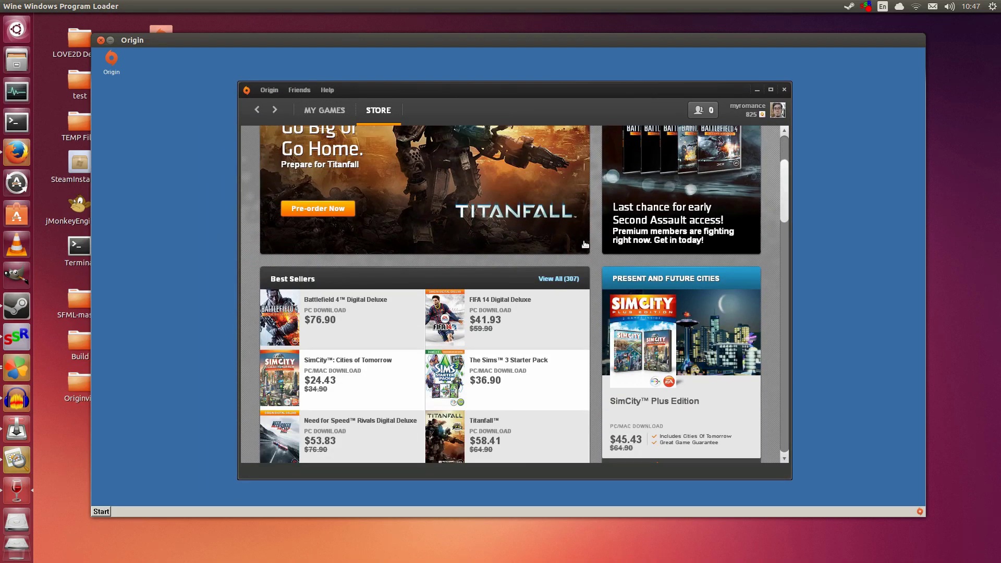
{"action": "scroll", "coordinate": [697, 290], "scroll_direction": "down", "scroll_amount": 6}
{"action": "left_click_drag", "start_coordinate": [780, 317], "coordinate": [795, 149]}
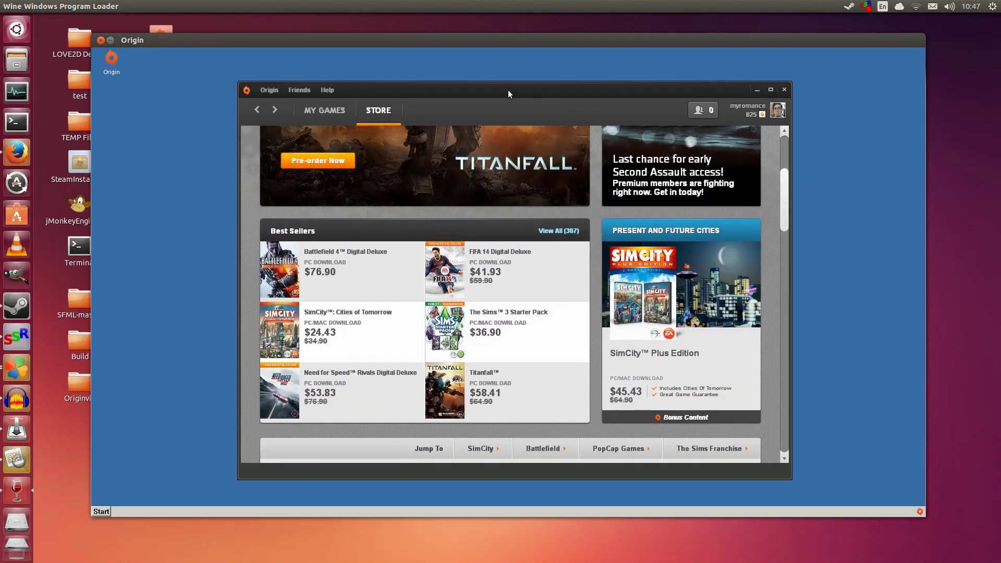
{"action": "left_click_drag", "start_coordinate": [509, 91], "coordinate": [474, 85]}
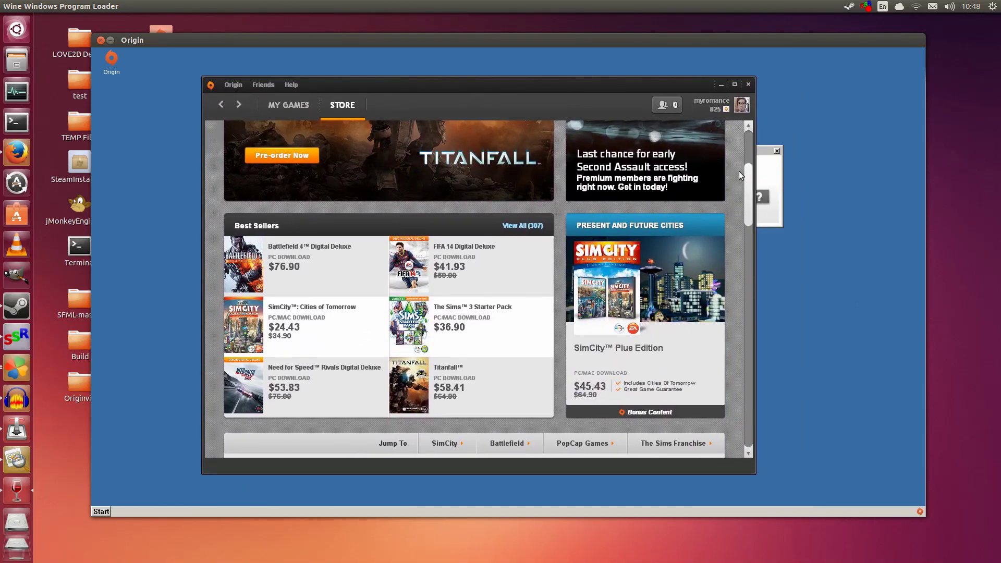
{"action": "scroll", "coordinate": [730, 186], "scroll_direction": "down", "scroll_amount": 3}
{"action": "scroll", "coordinate": [730, 185], "scroll_direction": "down", "scroll_amount": 12}
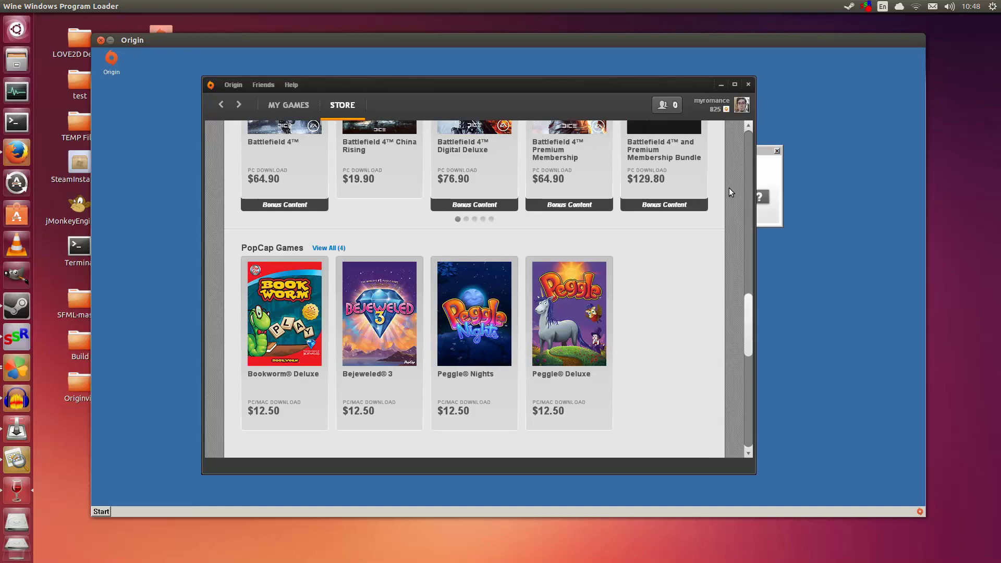
{"action": "left_click_drag", "start_coordinate": [746, 340], "coordinate": [749, 137]}
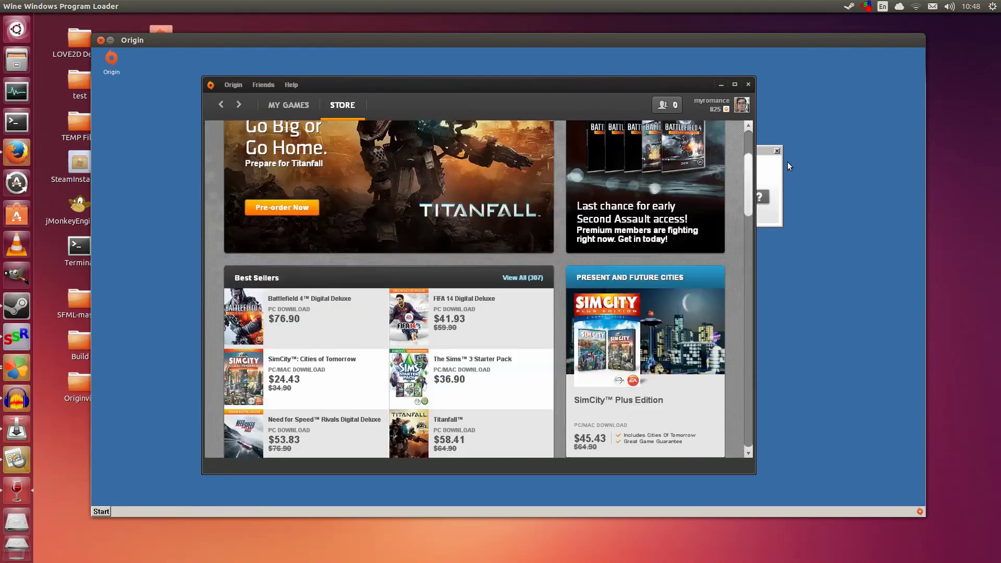
Step: Open My Games and scroll through owned titles like Battlefield 3, Mass Effect 3 and Populous
{"action": "left_click", "coordinate": [288, 105]}
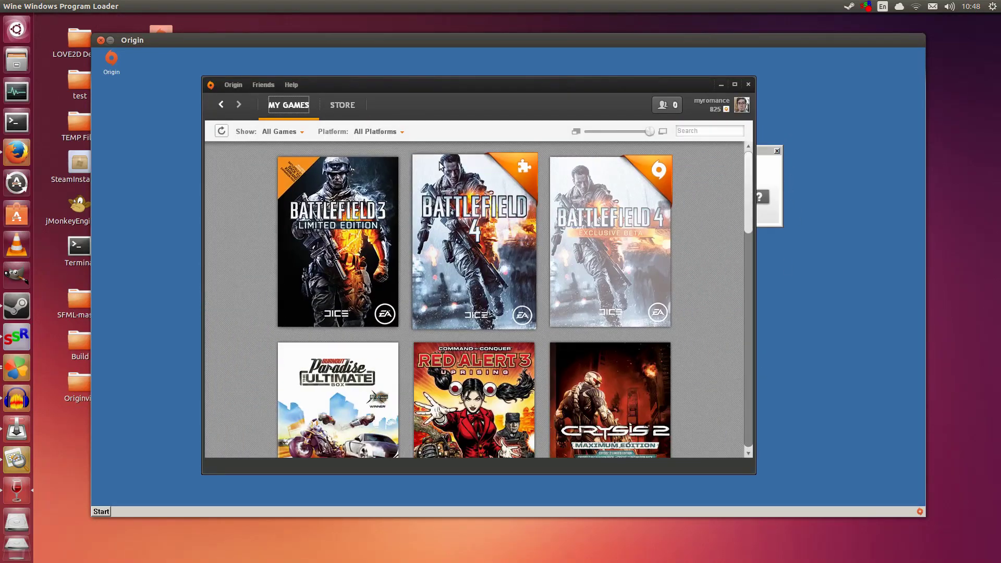
{"action": "scroll", "coordinate": [614, 200], "scroll_direction": "down", "scroll_amount": 3}
{"action": "scroll", "coordinate": [710, 223], "scroll_direction": "down", "scroll_amount": 2}
{"action": "left_click_drag", "start_coordinate": [745, 243], "coordinate": [736, 421]}
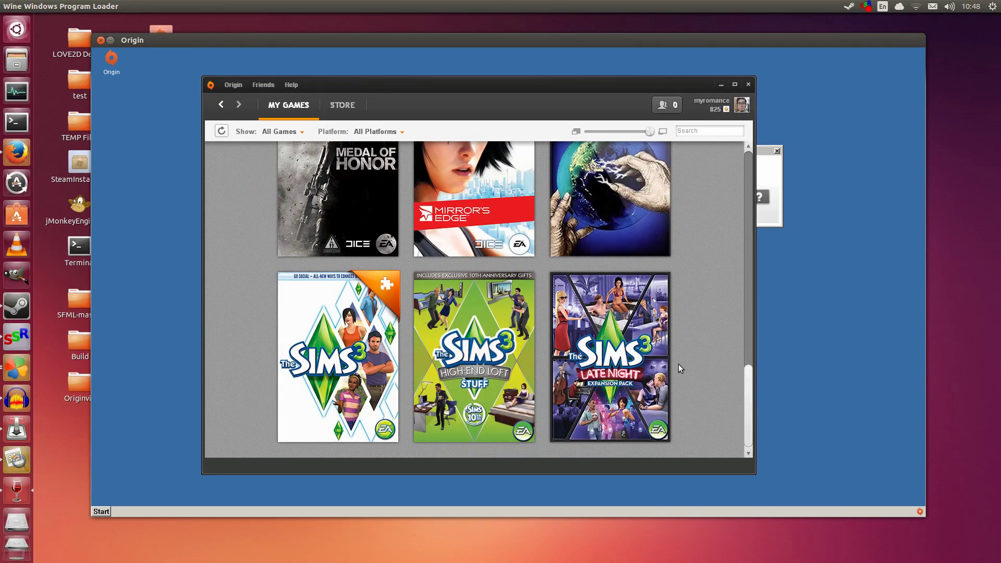
{"action": "scroll", "coordinate": [678, 364], "scroll_direction": "up", "scroll_amount": 9}
{"action": "scroll", "coordinate": [593, 304], "scroll_direction": "up", "scroll_amount": 5}
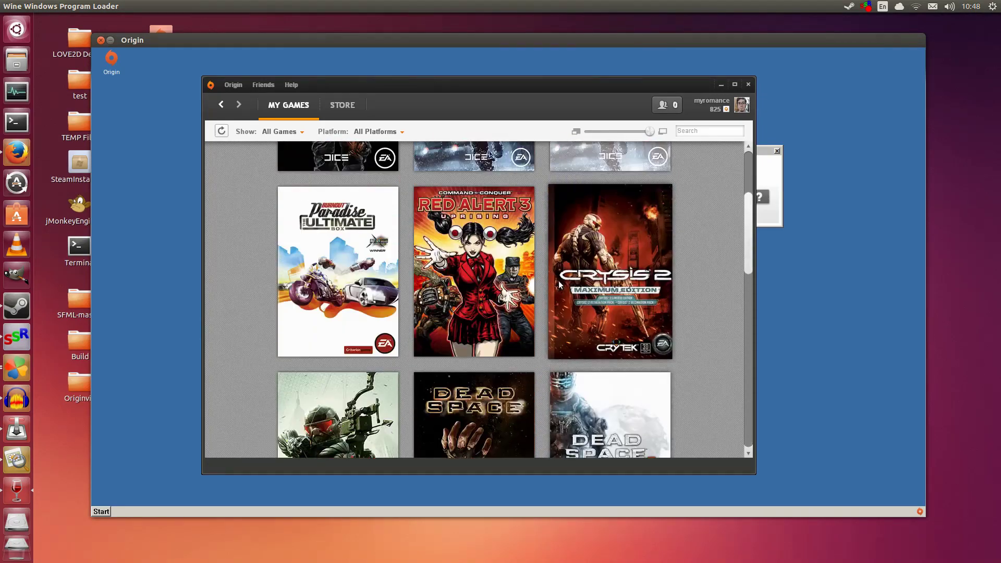
{"action": "mouse_move", "coordinate": [593, 303]}
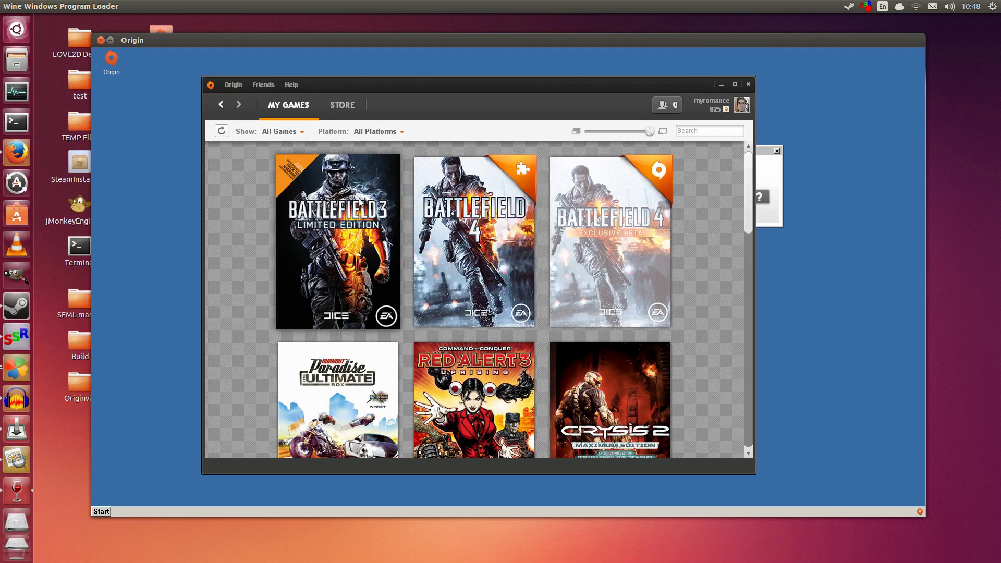
{"action": "mouse_move", "coordinate": [360, 202]}
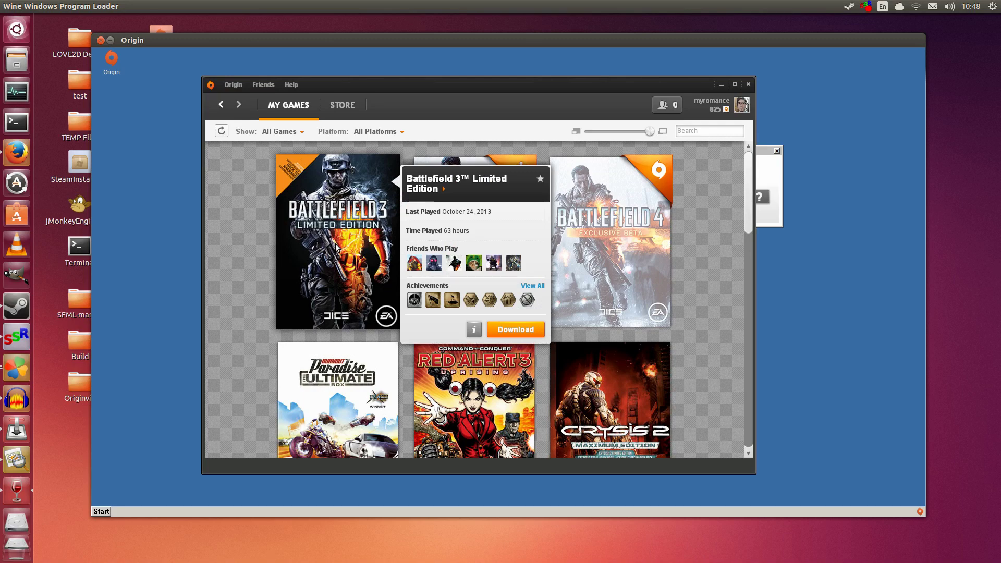
{"action": "scroll", "coordinate": [610, 246], "scroll_direction": "down", "scroll_amount": 4}
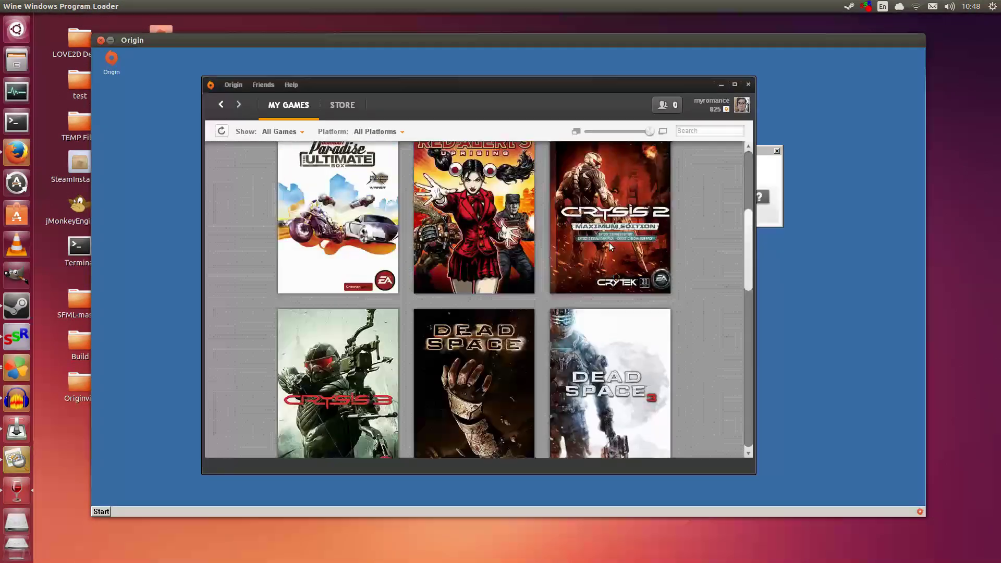
{"action": "scroll", "coordinate": [612, 246], "scroll_direction": "down", "scroll_amount": 4}
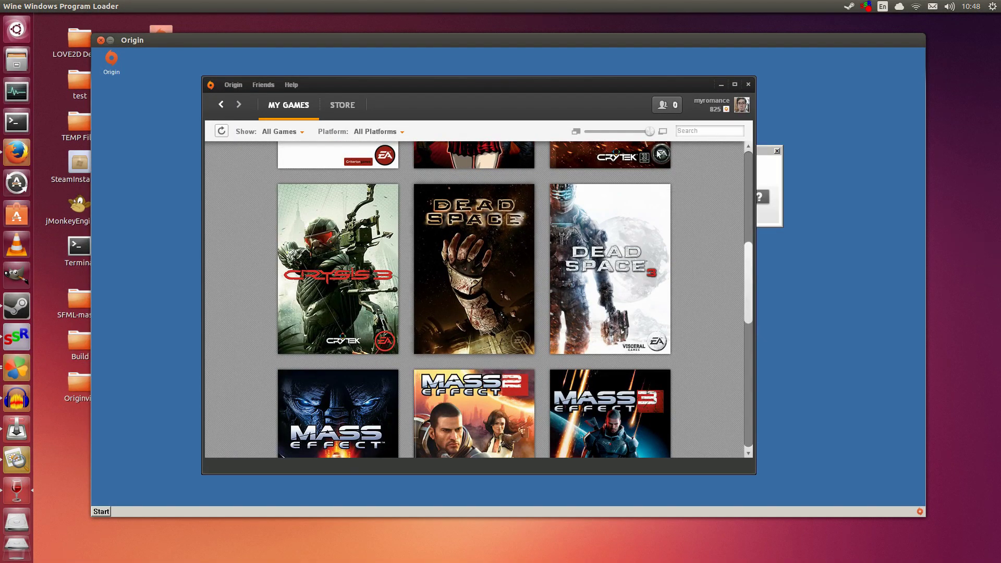
{"action": "scroll", "coordinate": [683, 224], "scroll_direction": "down", "scroll_amount": 4}
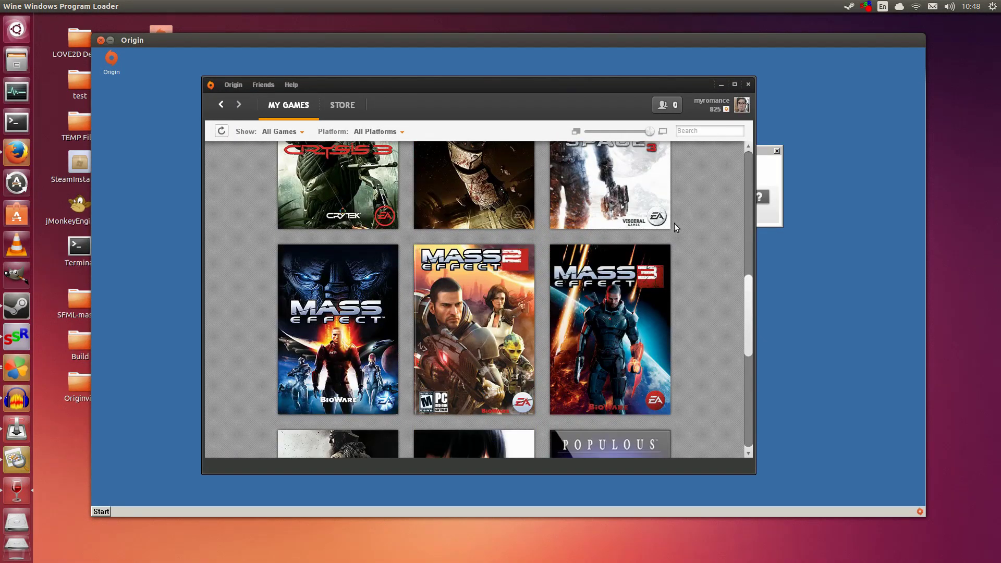
{"action": "scroll", "coordinate": [674, 223], "scroll_direction": "down", "scroll_amount": 6}
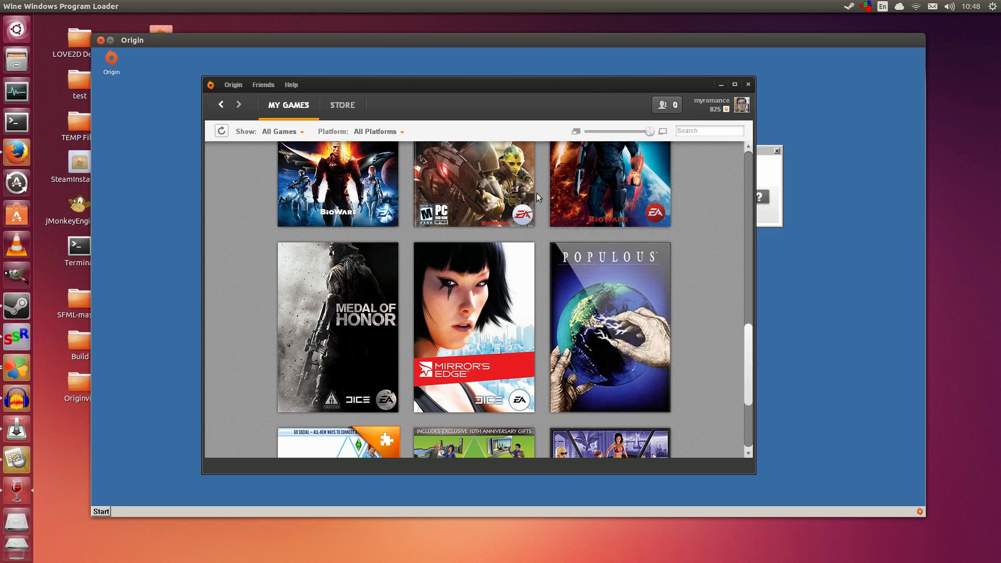
Step: Drag the client window, Broadcasting widget and small Origin panel out of the way
{"action": "left_click_drag", "start_coordinate": [522, 93], "coordinate": [501, 258]}
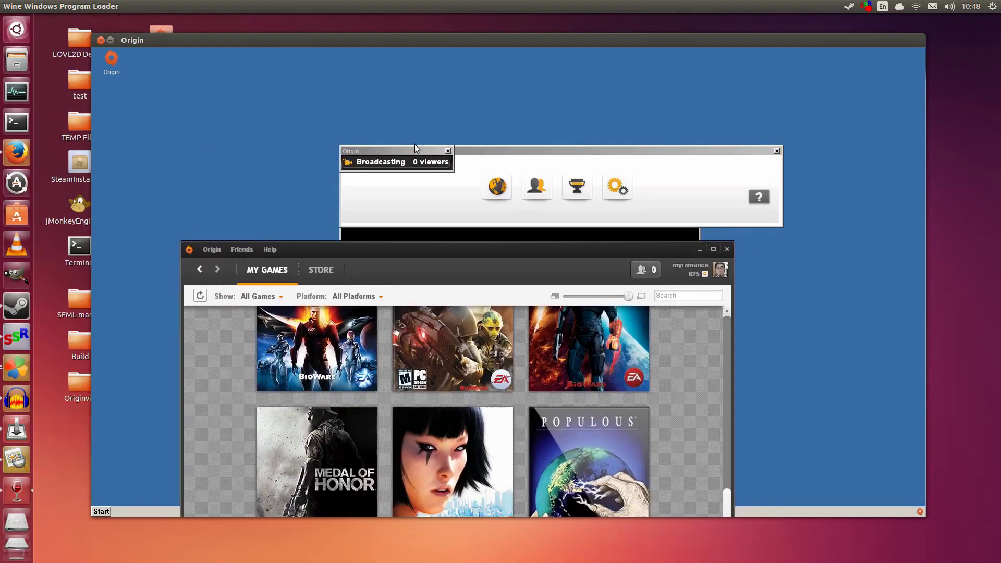
{"action": "left_click_drag", "start_coordinate": [412, 150], "coordinate": [481, 107]}
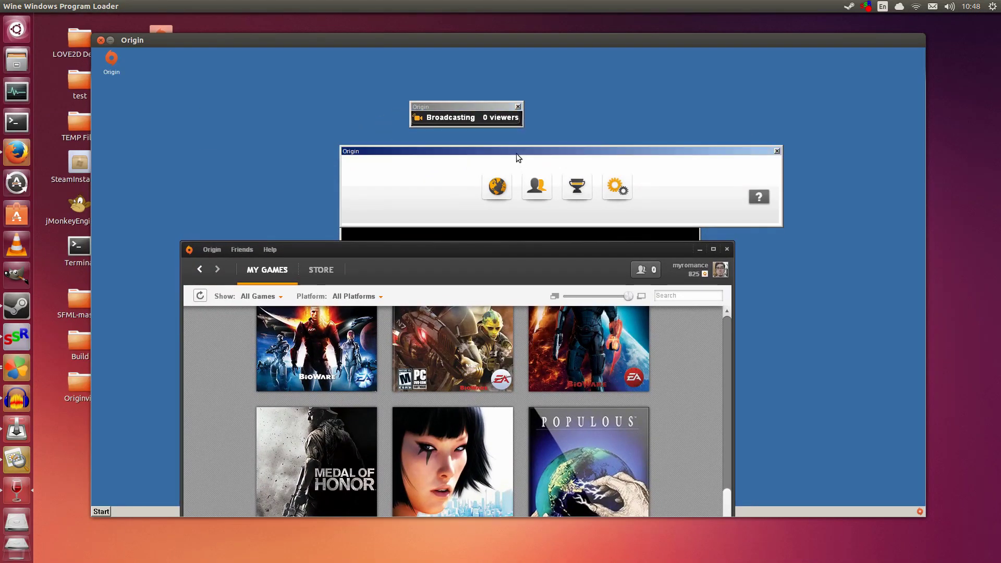
{"action": "left_click_drag", "start_coordinate": [517, 154], "coordinate": [428, 177]}
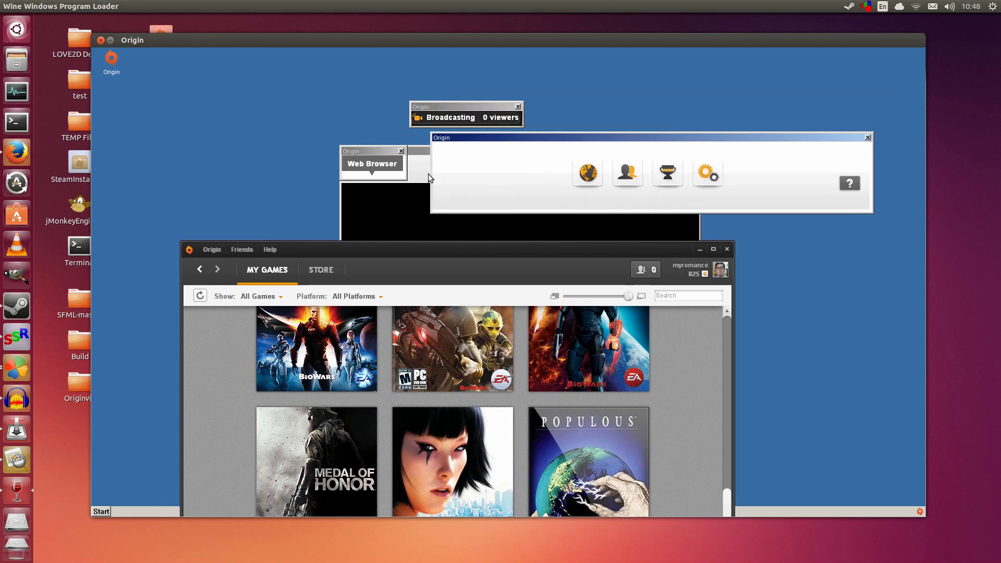
Step: Close the web browser, Origin In Game banner, Broadcasting and remaining overlay panels, and reposition the library window
{"action": "left_click", "coordinate": [401, 151]}
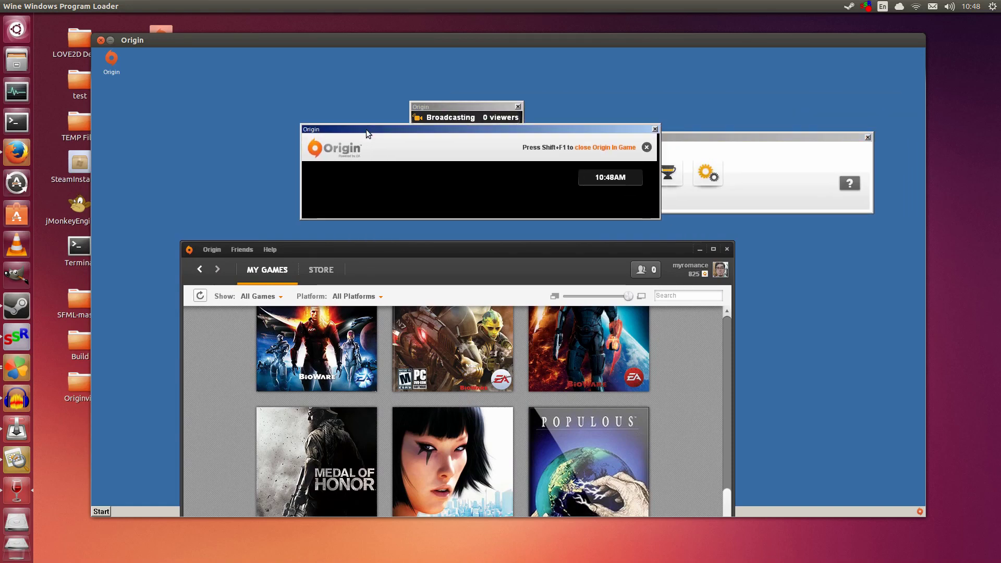
{"action": "left_click", "coordinate": [653, 129]}
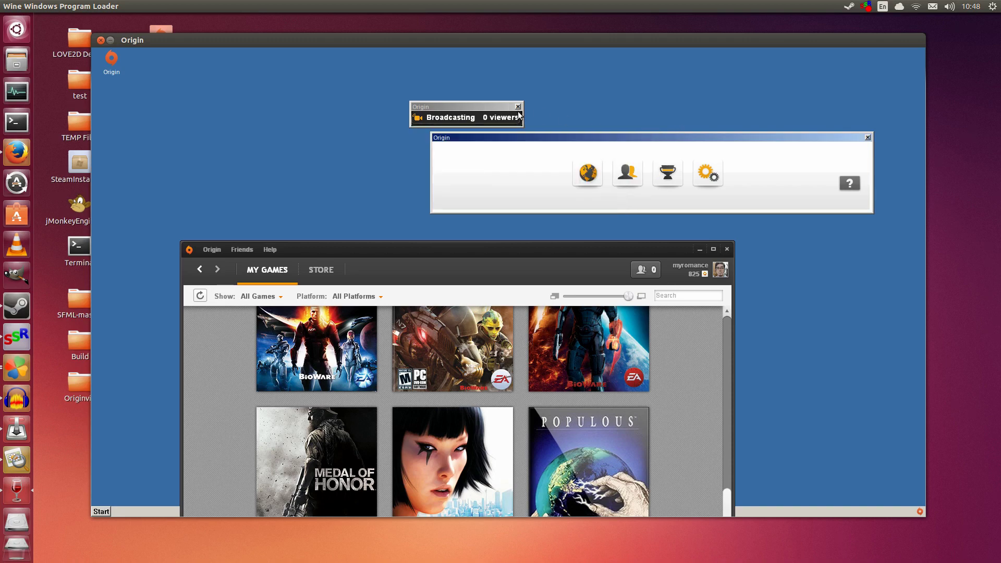
{"action": "left_click", "coordinate": [517, 107]}
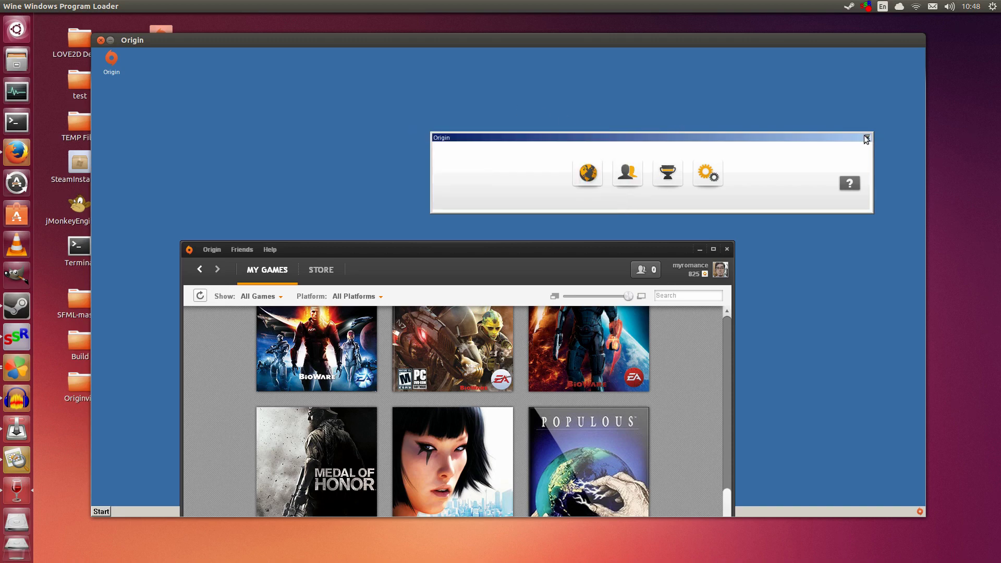
{"action": "left_click", "coordinate": [867, 137]}
{"action": "left_click_drag", "start_coordinate": [578, 248], "coordinate": [623, 79]}
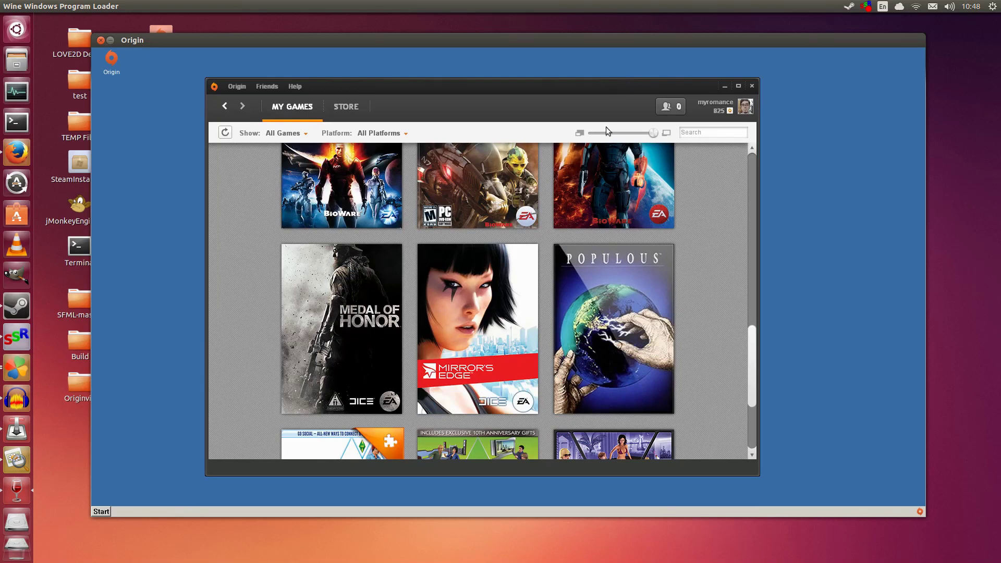
{"action": "left_click", "coordinate": [237, 86]}
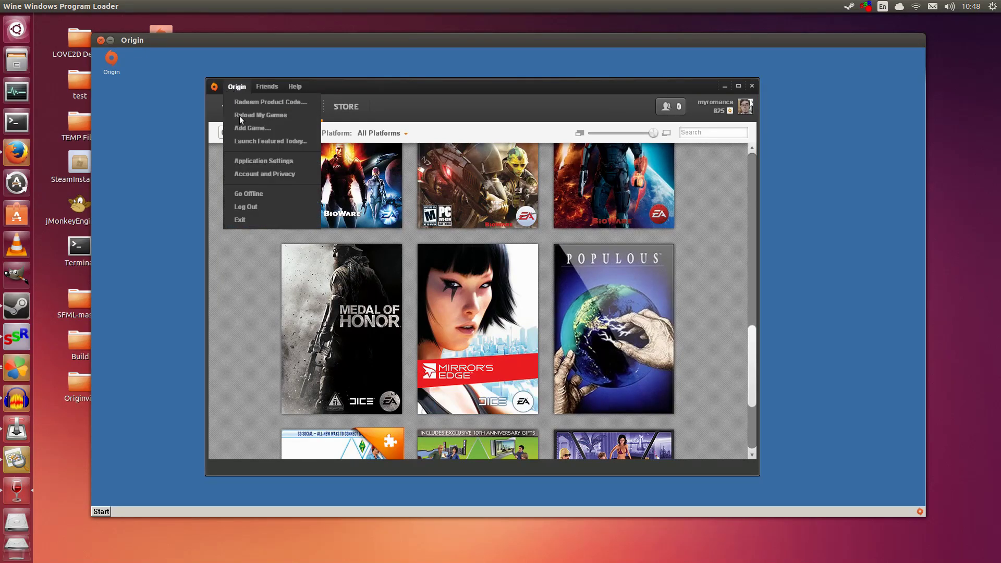
Step: Exit Origin and pick Origin.exe as the PlayOnLinux shortcut target
{"action": "left_click", "coordinate": [243, 220]}
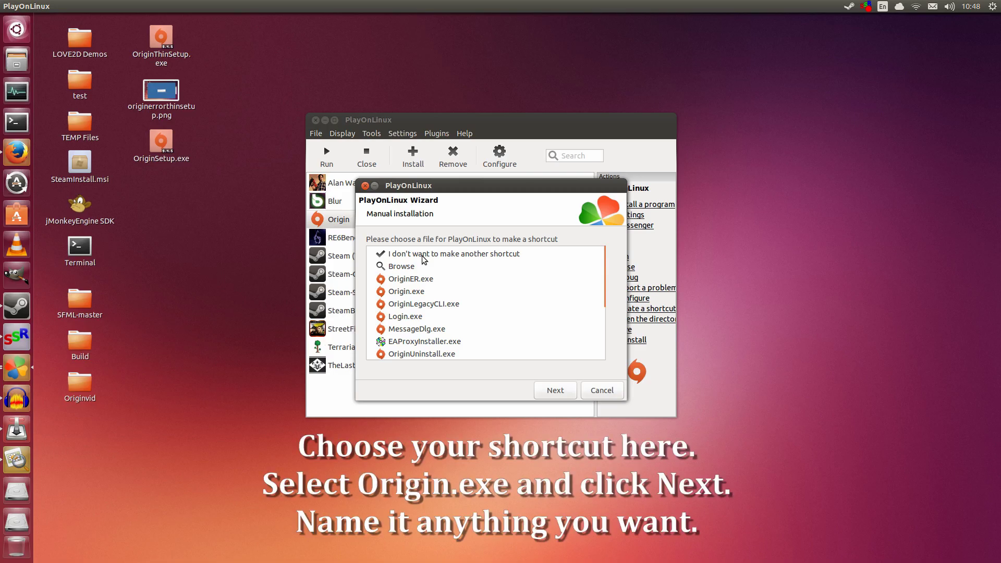
{"action": "scroll", "coordinate": [449, 287], "scroll_direction": "down", "scroll_amount": 5}
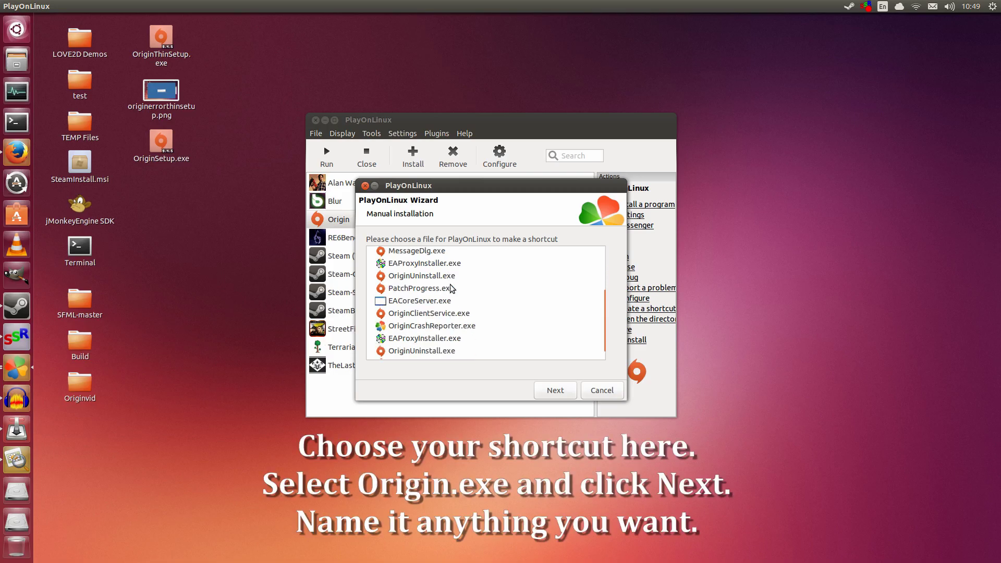
{"action": "scroll", "coordinate": [452, 289], "scroll_direction": "up", "scroll_amount": 5}
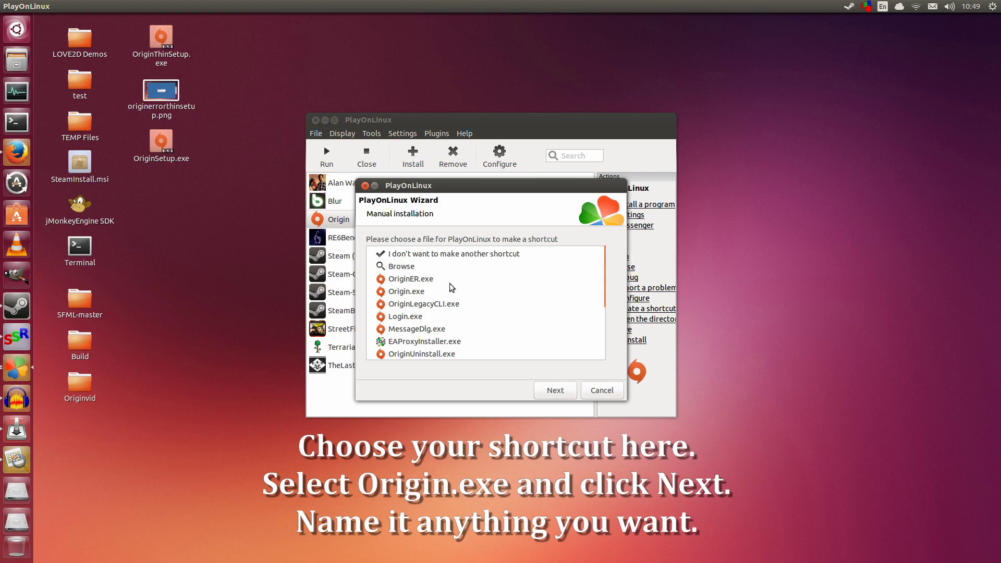
{"action": "left_click", "coordinate": [432, 295]}
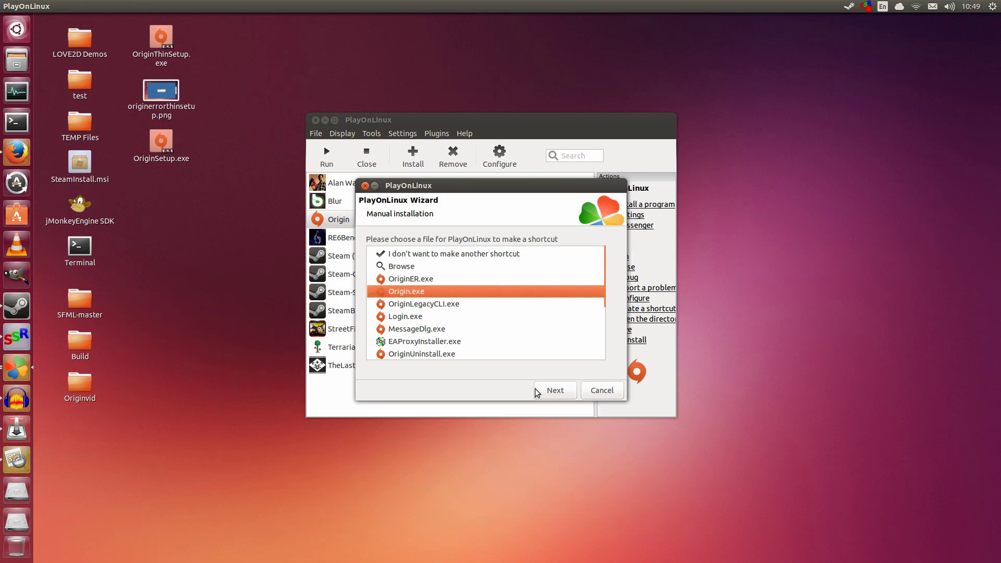
{"action": "left_click", "coordinate": [569, 396]}
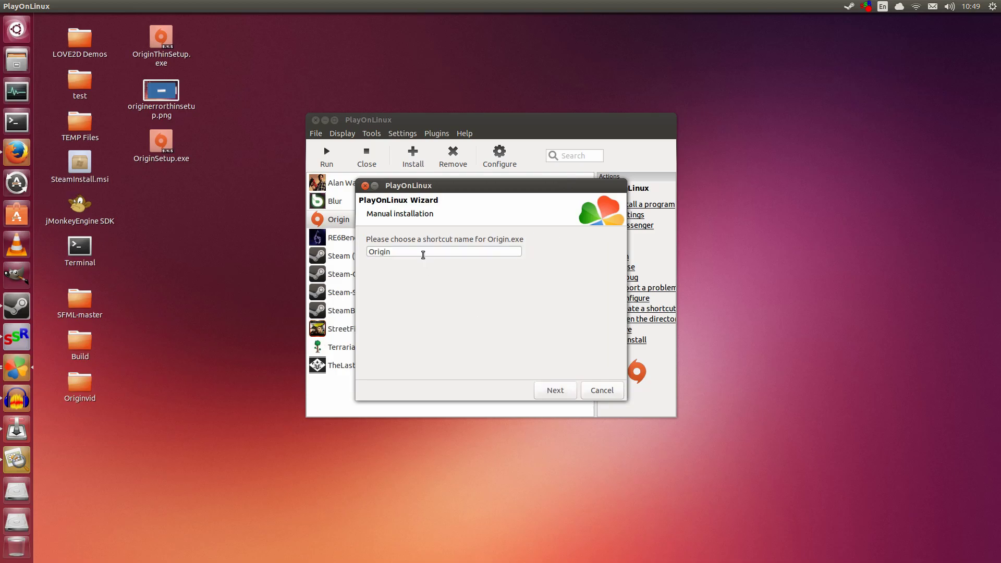
Step: Name the shortcut OriginTEST and decline making another shortcut
{"action": "left_click", "coordinate": [423, 255]}
{"action": "type", "text": "TEST"}
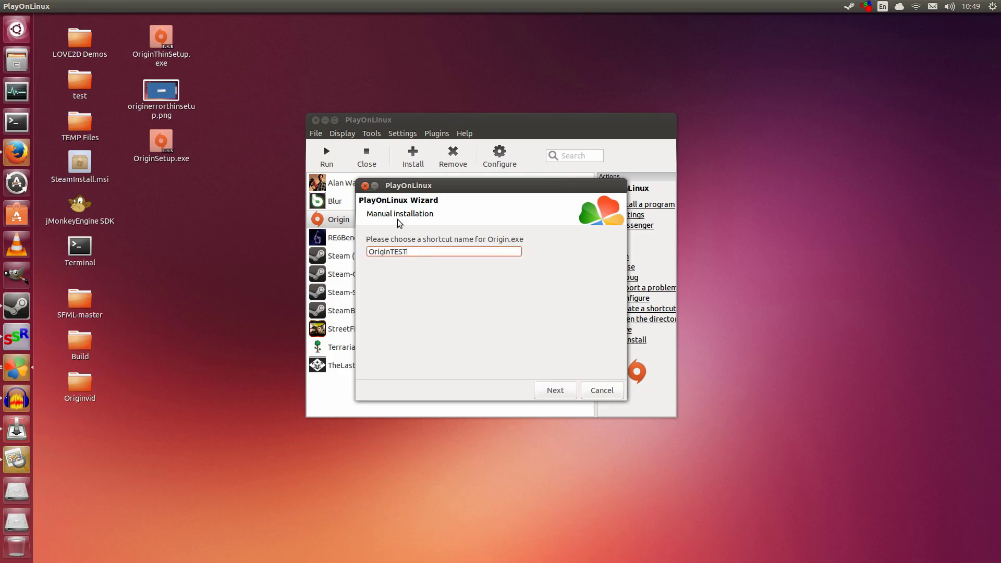
{"action": "left_click_drag", "start_coordinate": [426, 188], "coordinate": [437, 218]}
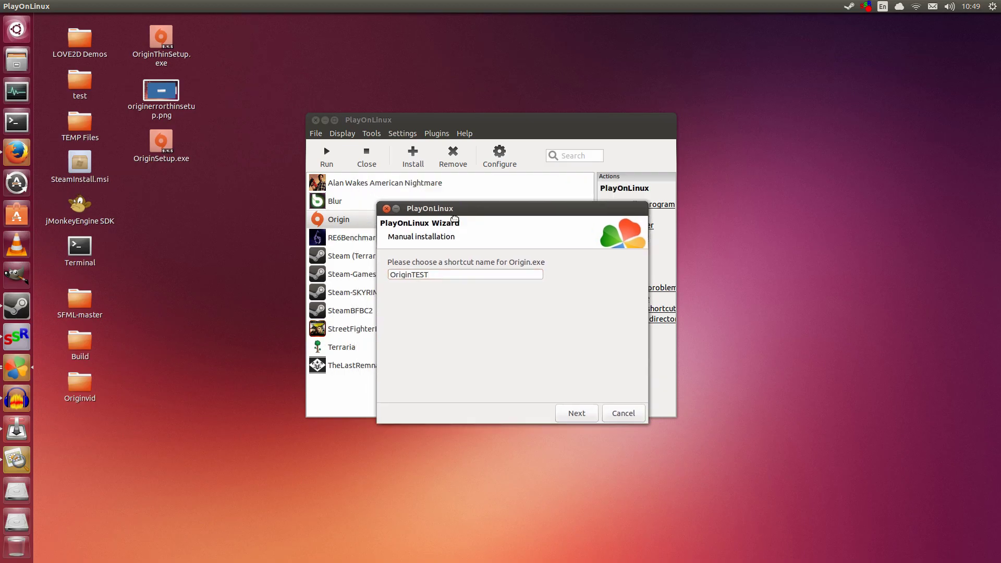
{"action": "left_click", "coordinate": [565, 418]}
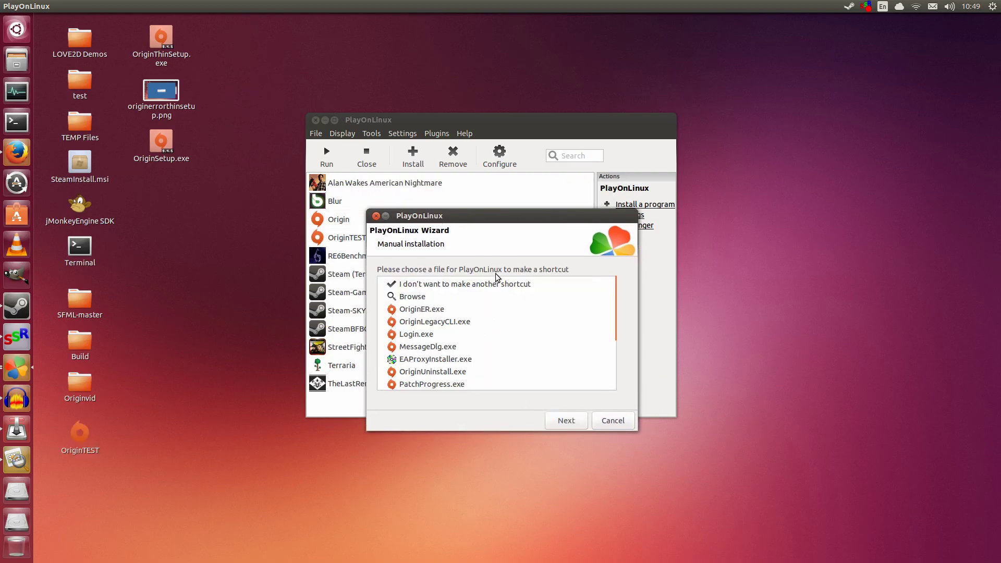
{"action": "left_click", "coordinate": [513, 286]}
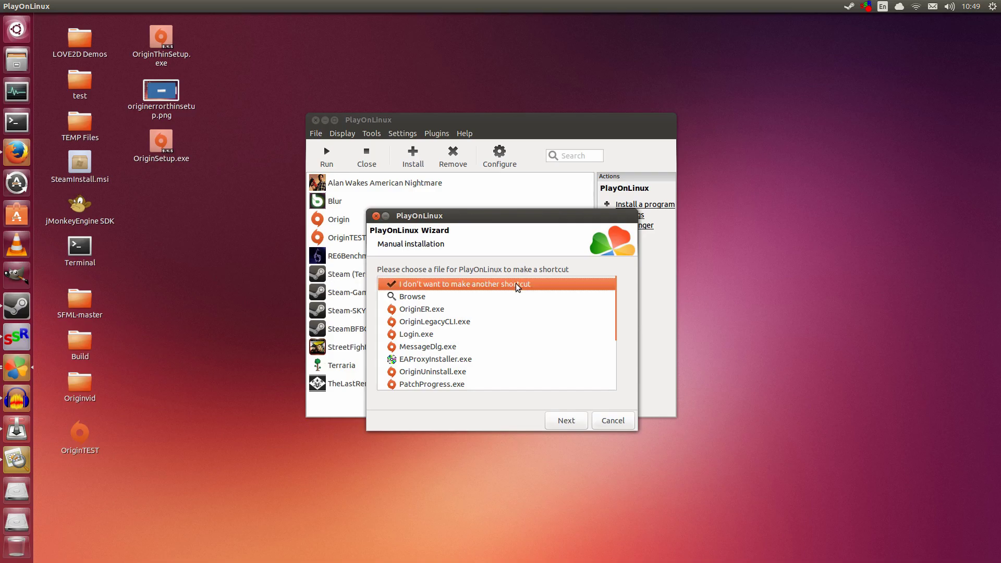
{"action": "left_click", "coordinate": [568, 430]}
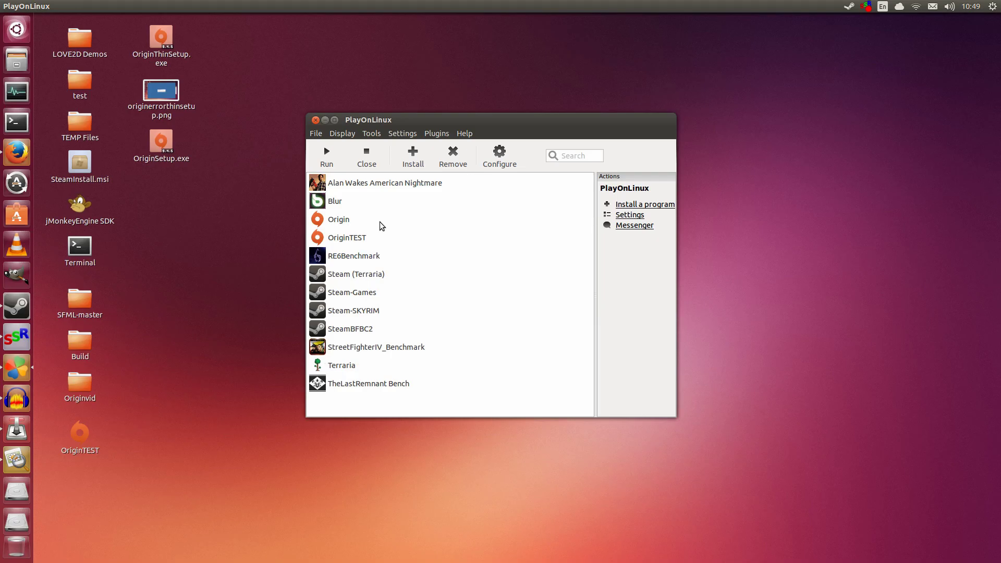
Step: Select the OriginTEST row in the PlayOnLinux list to show its Actions options
{"action": "left_click", "coordinate": [370, 243]}
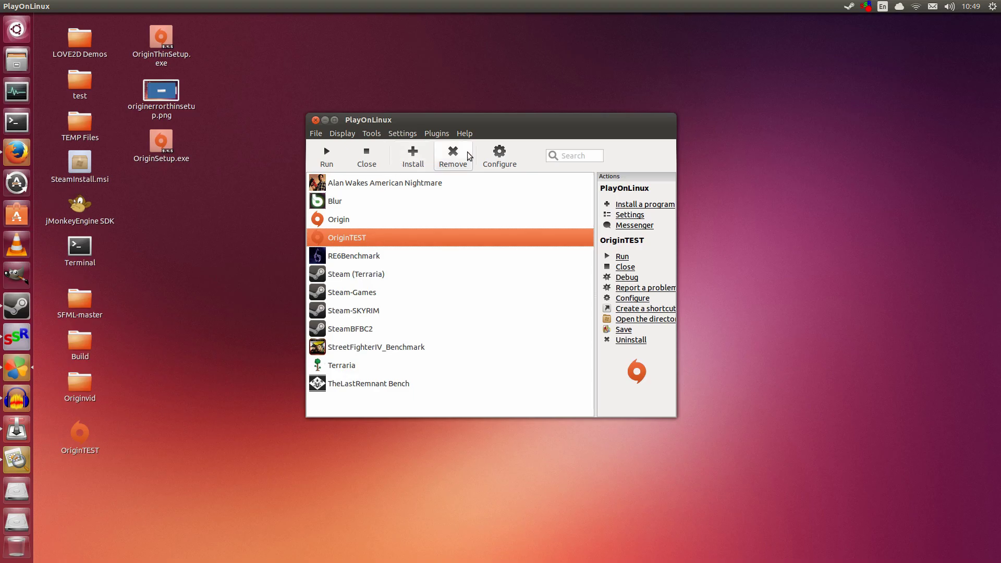
{"action": "left_click_drag", "start_coordinate": [480, 124], "coordinate": [482, 110]}
{"action": "left_click", "coordinate": [214, 132]}
{"action": "left_click", "coordinate": [188, 143]}
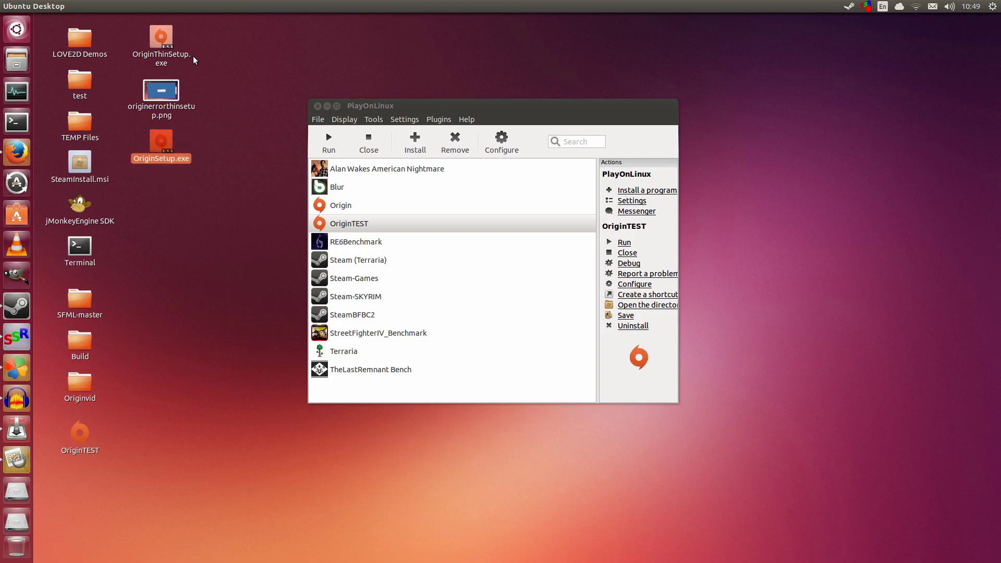
{"action": "left_click_drag", "start_coordinate": [399, 108], "coordinate": [393, 105]}
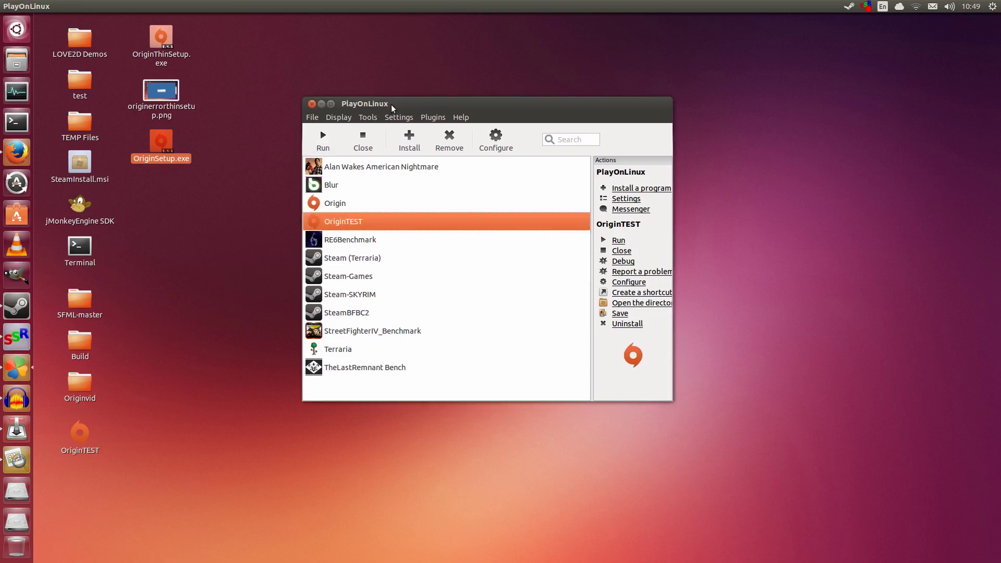
{"action": "left_click", "coordinate": [342, 208]}
{"action": "left_click", "coordinate": [358, 224]}
Step: Launch Origin from the OriginTEST entry in PlayOnLinux
{"action": "left_click", "coordinate": [328, 139]}
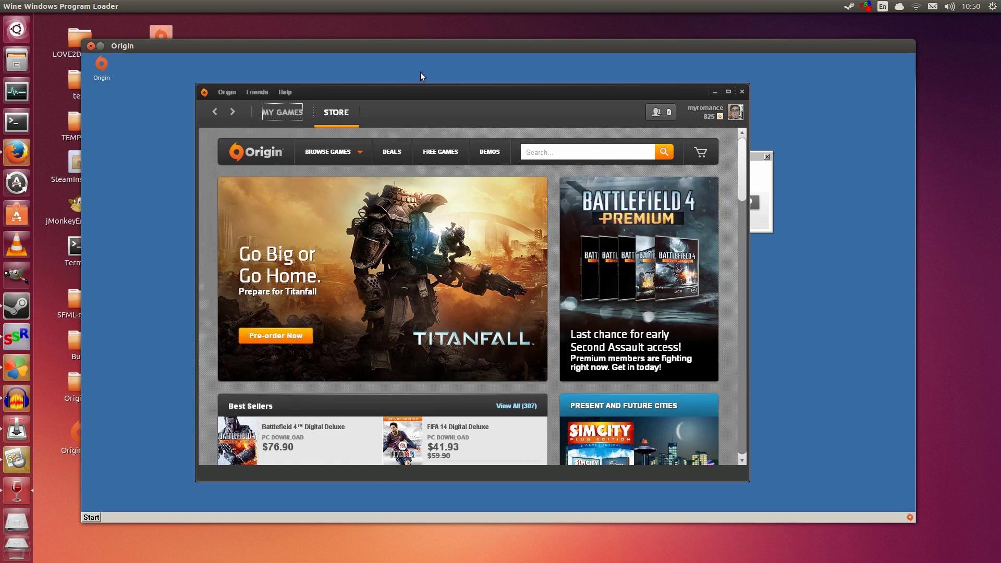
{"action": "left_click_drag", "start_coordinate": [427, 111], "coordinate": [449, 106]}
{"action": "scroll", "coordinate": [569, 218], "scroll_direction": "down", "scroll_amount": 4}
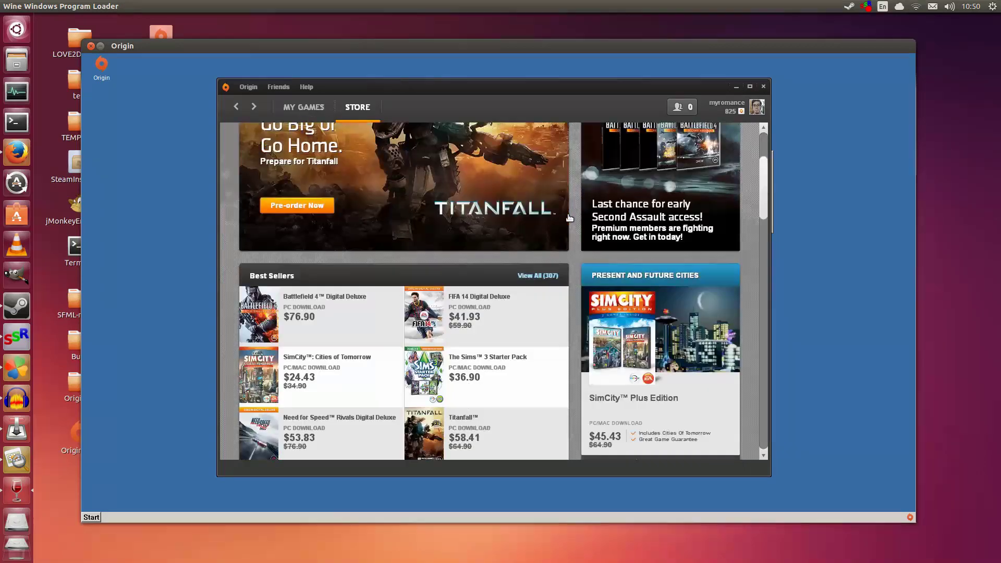
{"action": "scroll", "coordinate": [570, 218], "scroll_direction": "up", "scroll_amount": 1}
{"action": "scroll", "coordinate": [569, 218], "scroll_direction": "up", "scroll_amount": 3}
Step: Open the store's Best Sellers page and scroll down to Best Selling Expansions
{"action": "mouse_move", "coordinate": [328, 150]}
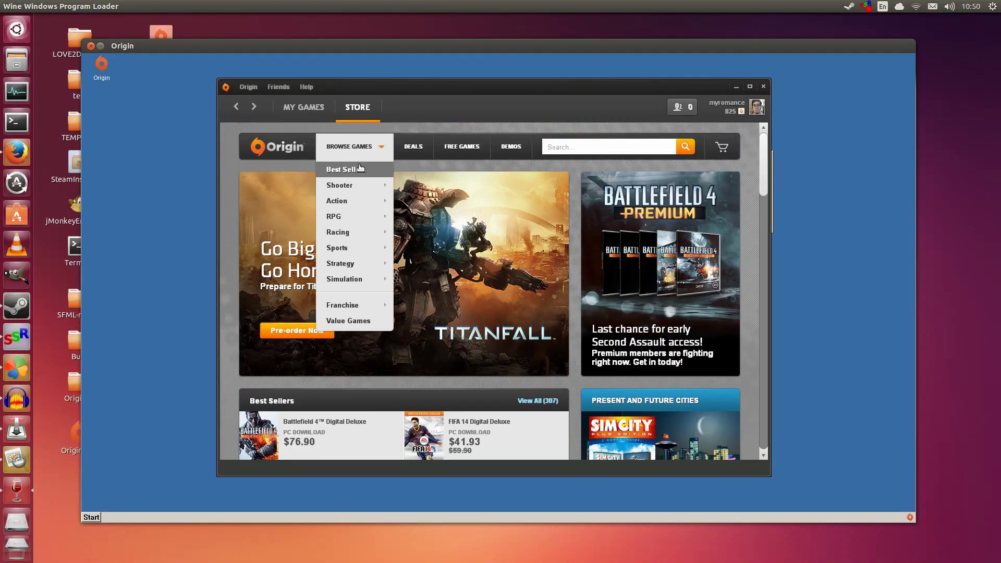
{"action": "left_click", "coordinate": [358, 169]}
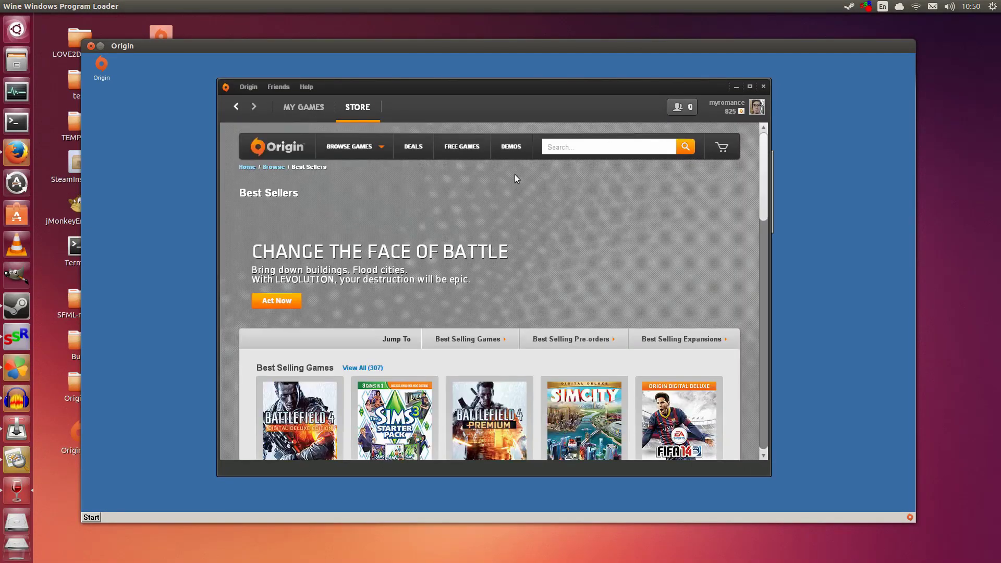
{"action": "scroll", "coordinate": [517, 188], "scroll_direction": "down", "scroll_amount": 5}
{"action": "scroll", "coordinate": [522, 196], "scroll_direction": "down", "scroll_amount": 5}
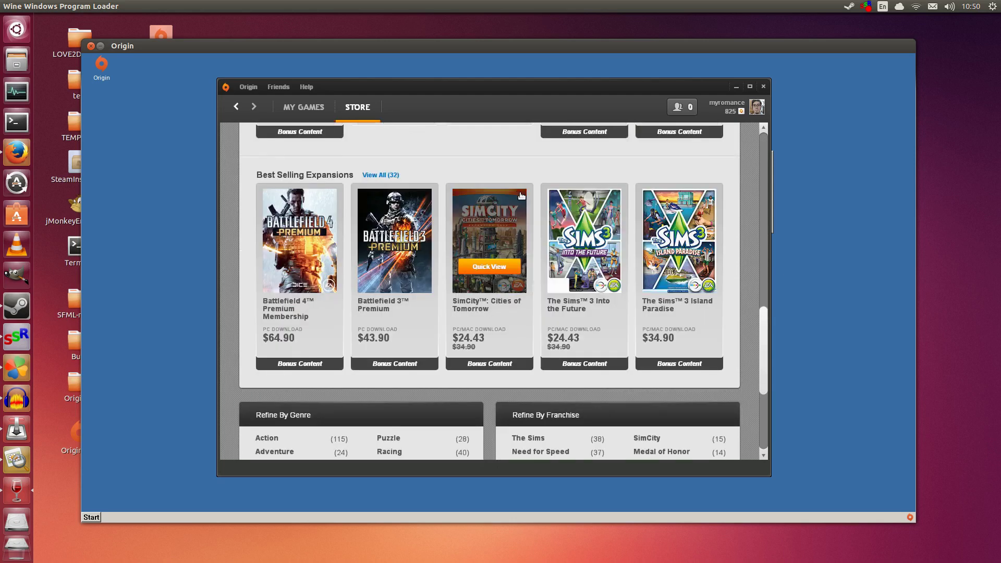